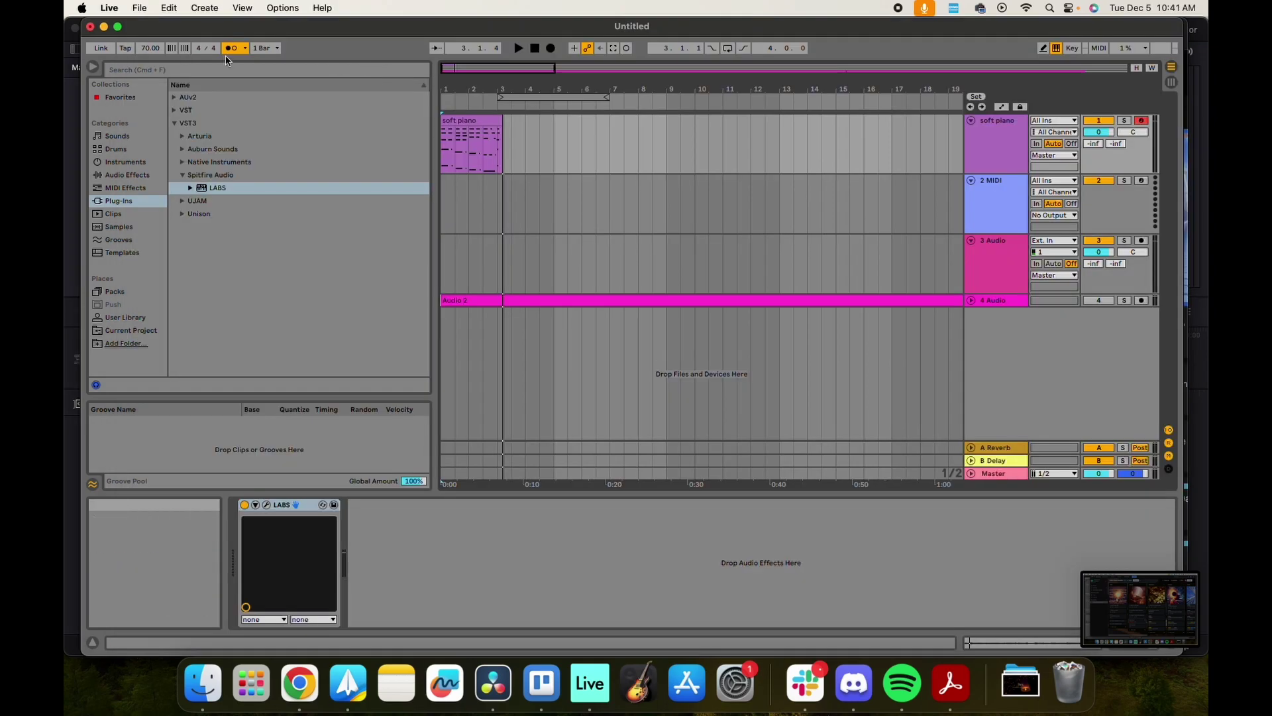
- Set the project tempo to 60 BPM and play back the soft piano clip from the start
left_click_drag(150, 48, 151, 53)
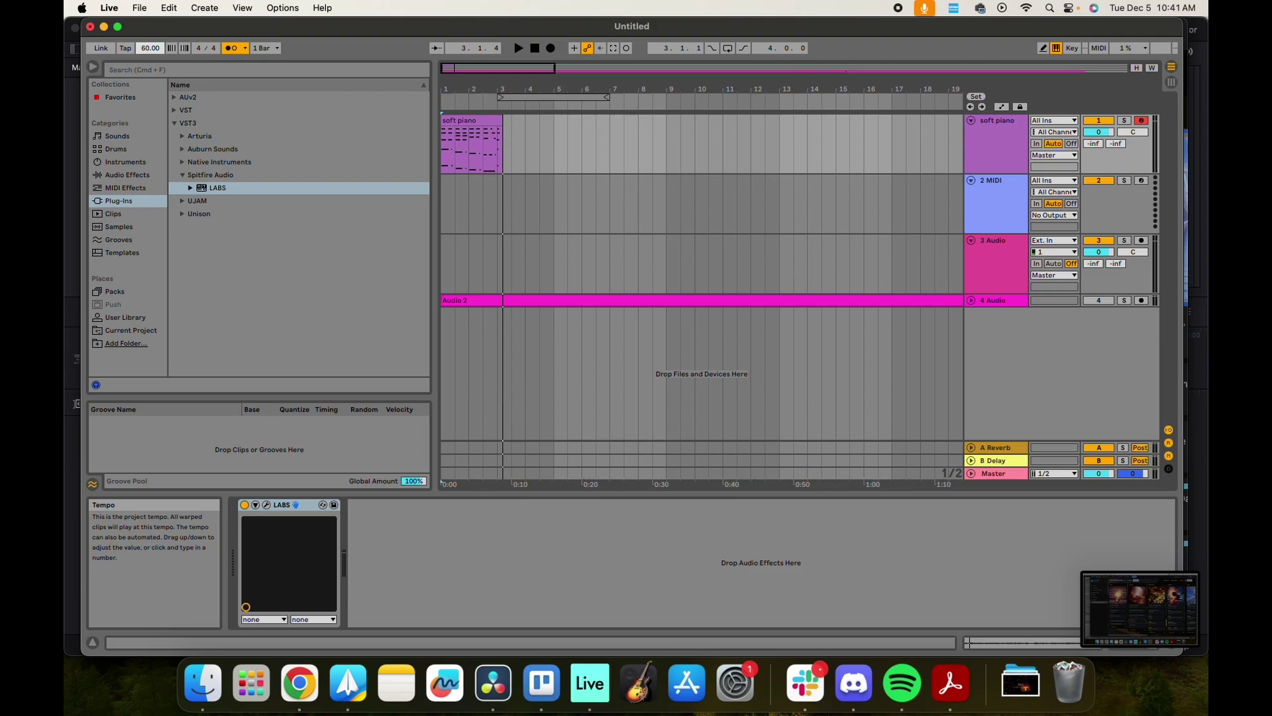
left_click(534, 48)
left_click(520, 49)
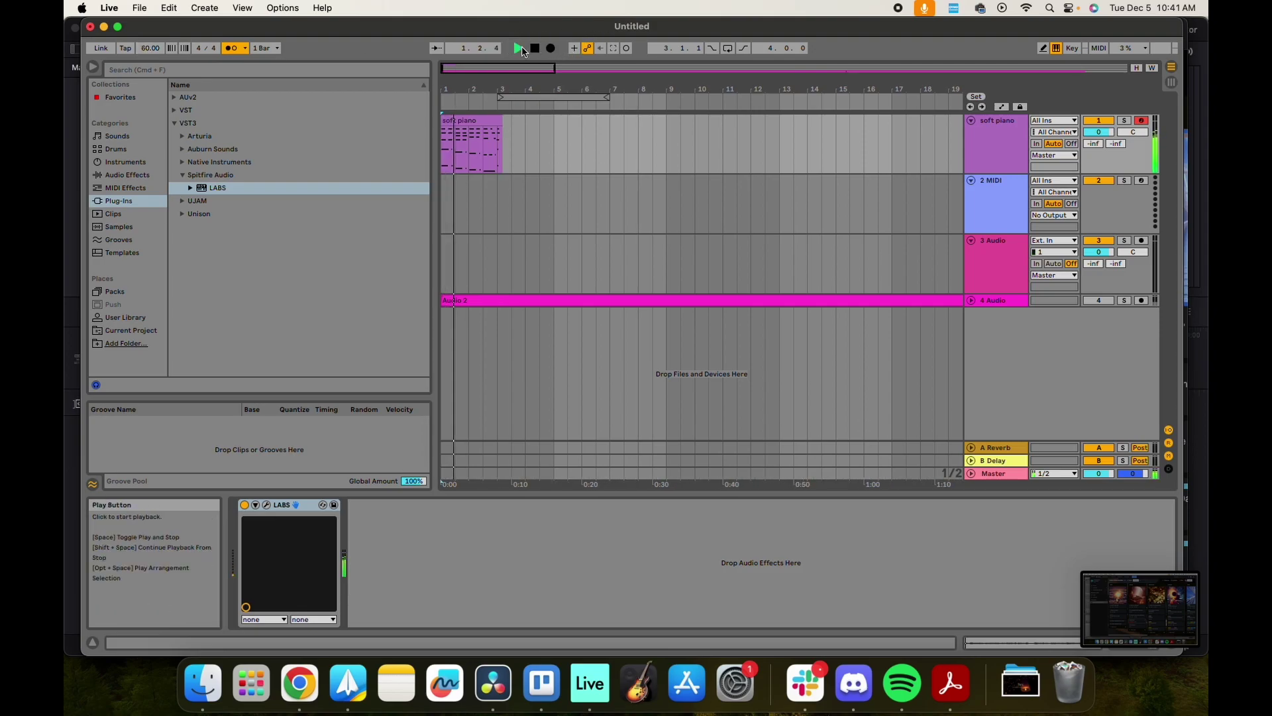
key("space")
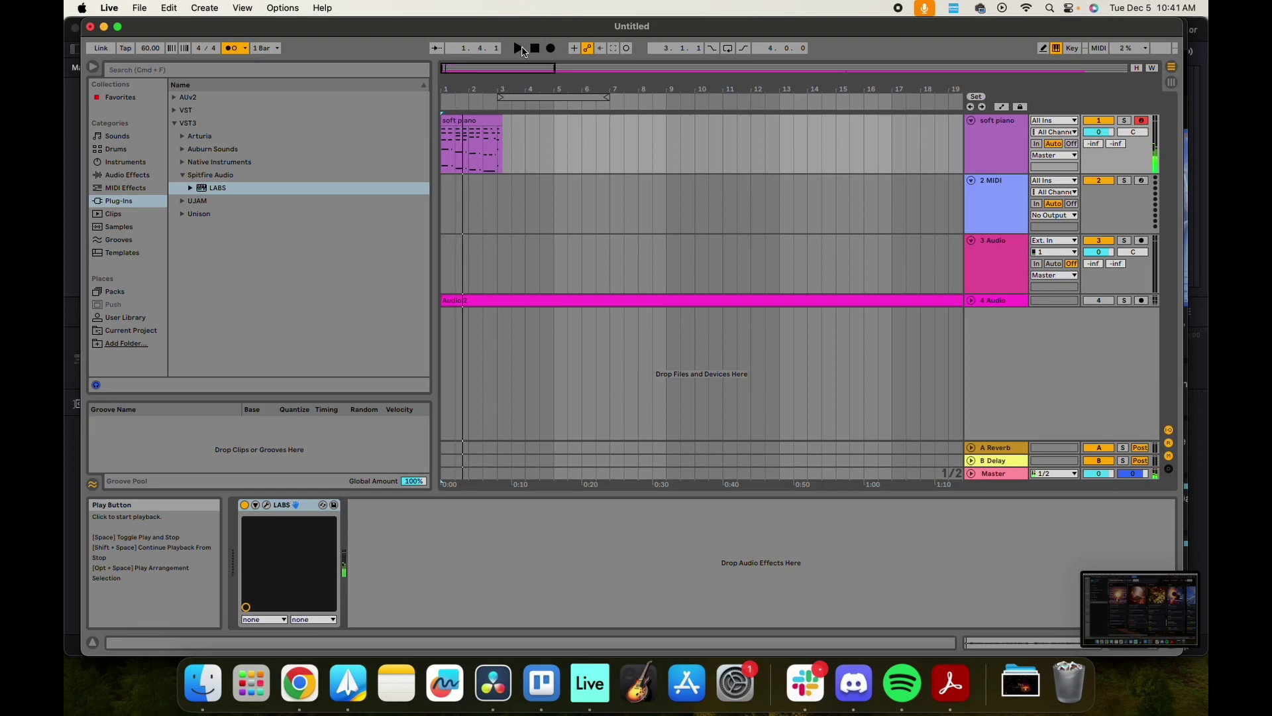
- Record a new eight-bar piano take on the soft piano track, starting at bar 1
left_click(535, 49)
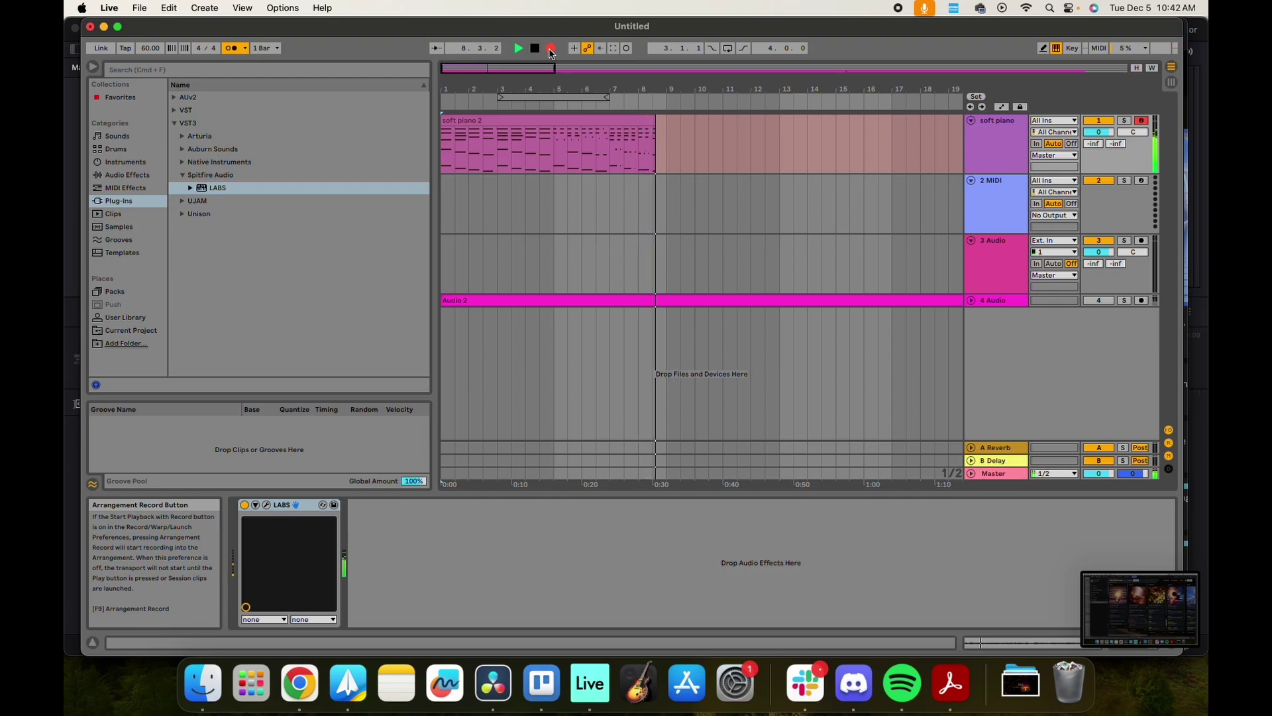
left_click(550, 49)
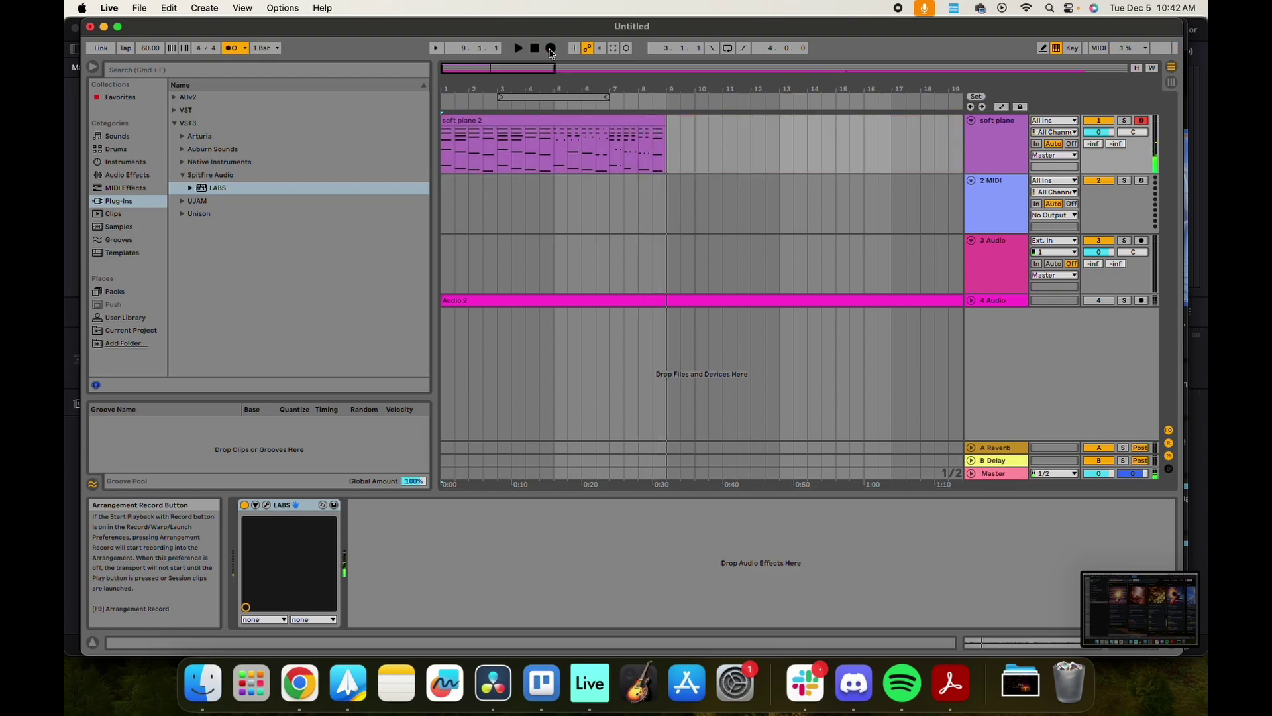
- Load the VD-DEEP drum plug-in onto a new track and choose its Old Chap preset
left_click_drag(224, 265, 984, 340)
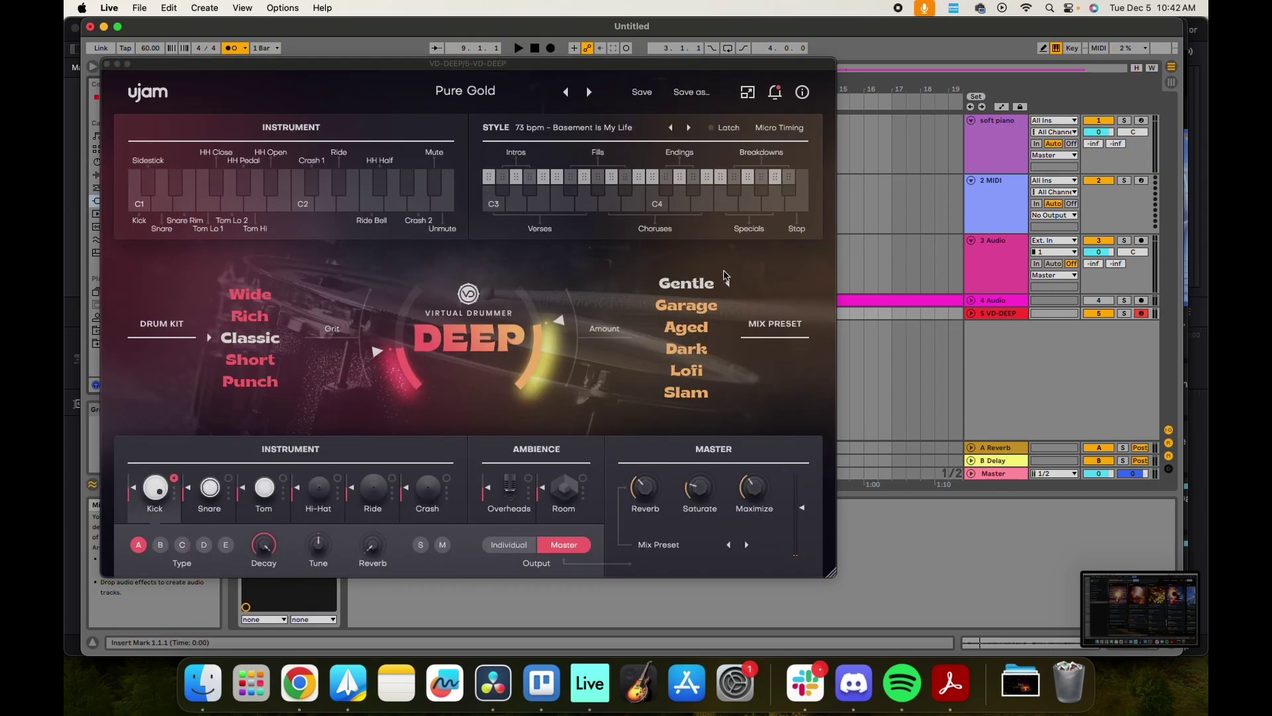
left_click(565, 93)
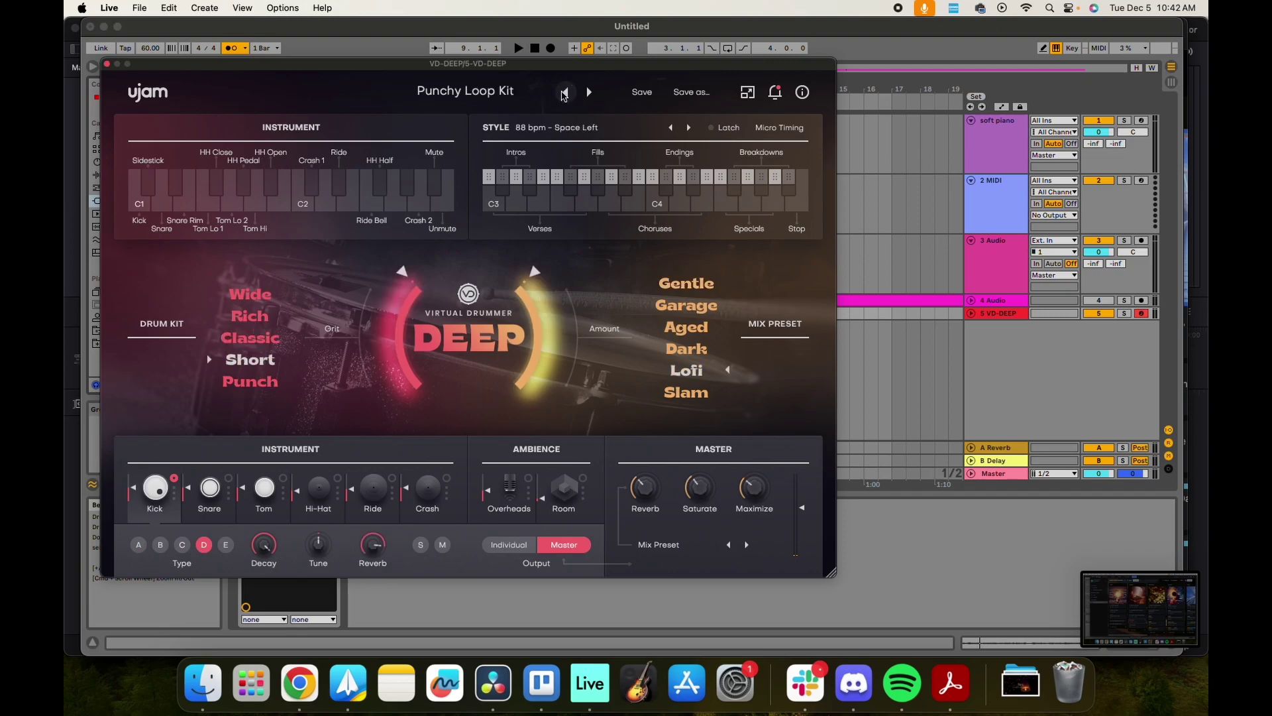
left_click(567, 93)
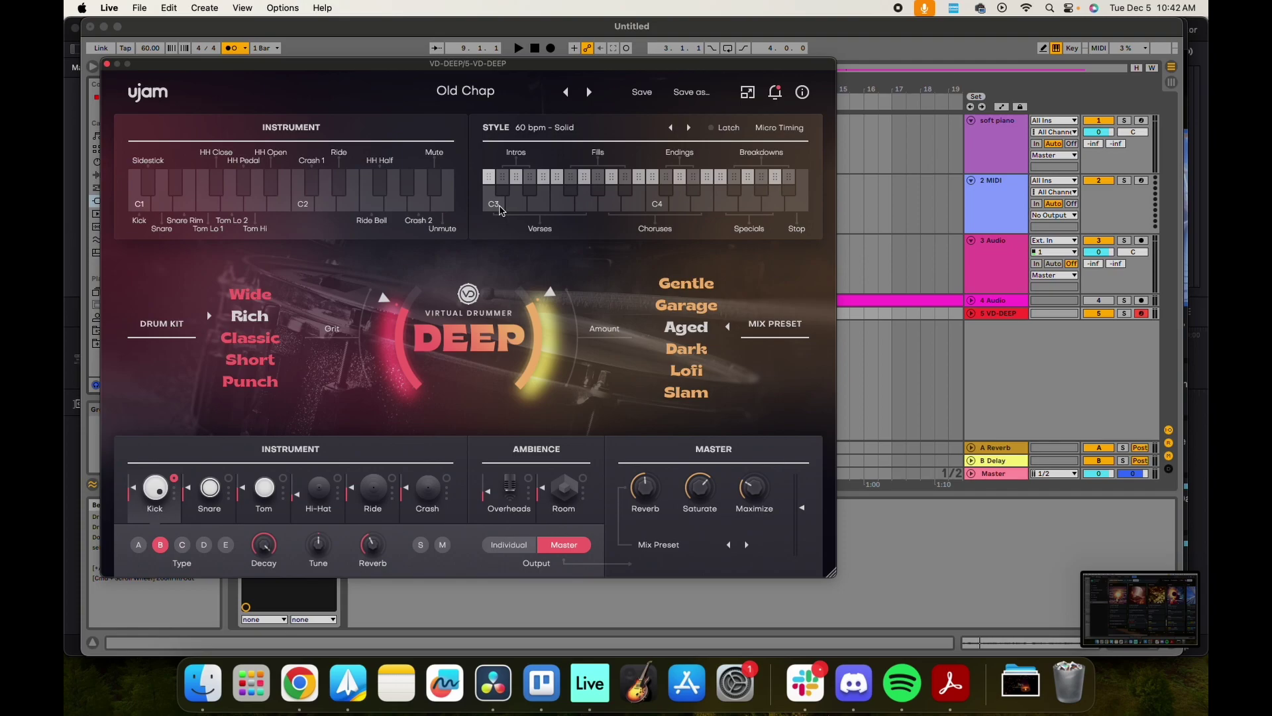
- Set VD-DEEP to the Lofi mix preset and Wide drum kit, with the snare selected, and close the plug-in window
left_click(707, 375)
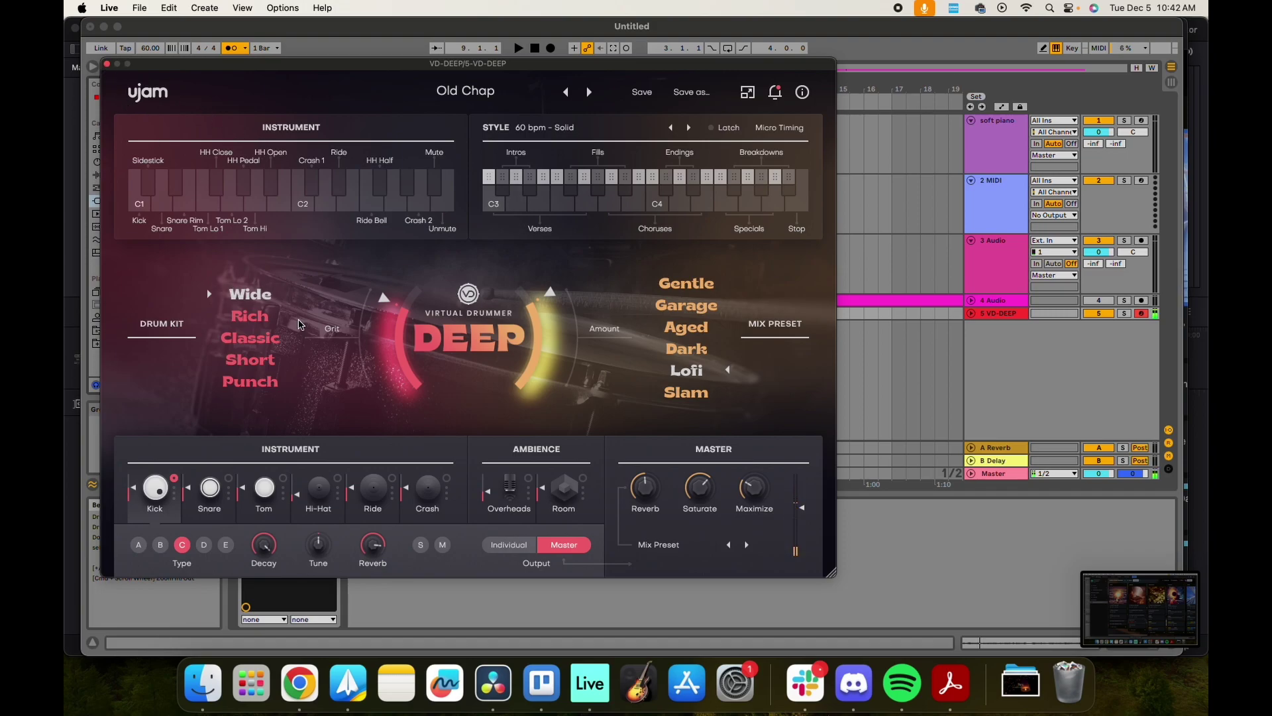
left_click(228, 480)
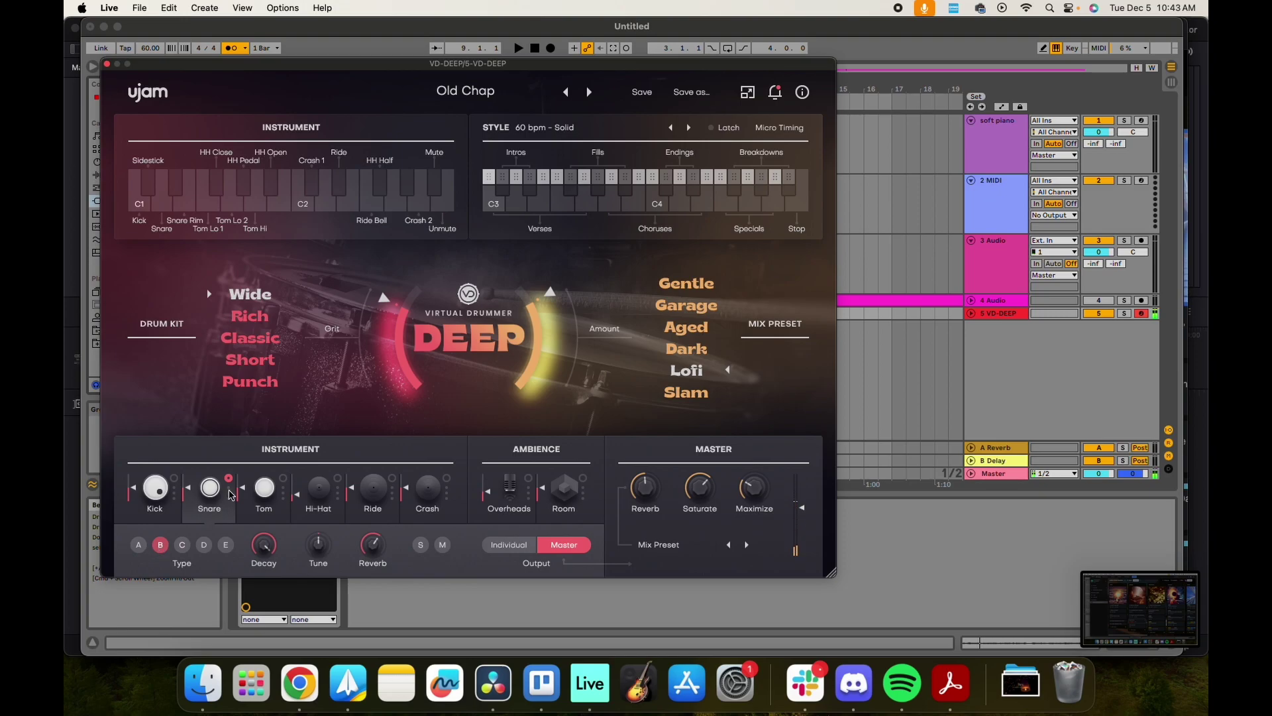
left_click(107, 65)
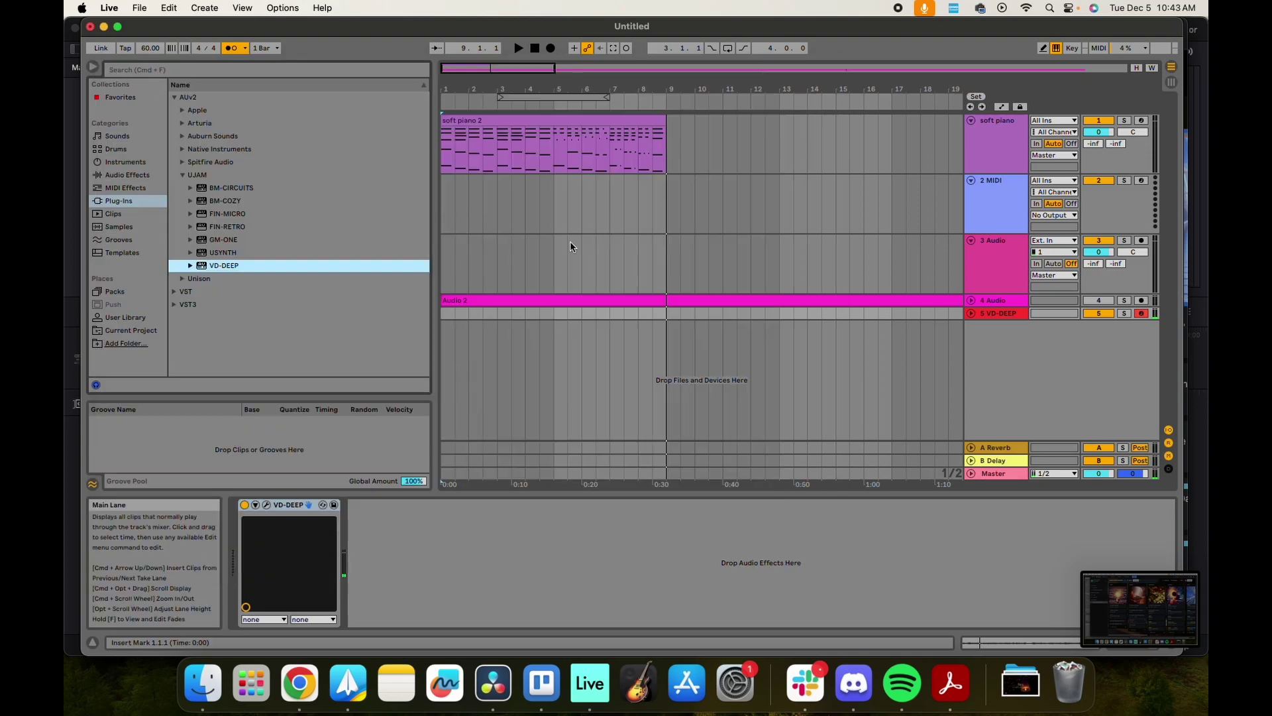
- Insert an empty four-bar MIDI clip at bar 1 of the VD-DEEP track, fill it with one C3 note and play it
left_click_drag(553, 313, 441, 313)
right_click(462, 321)
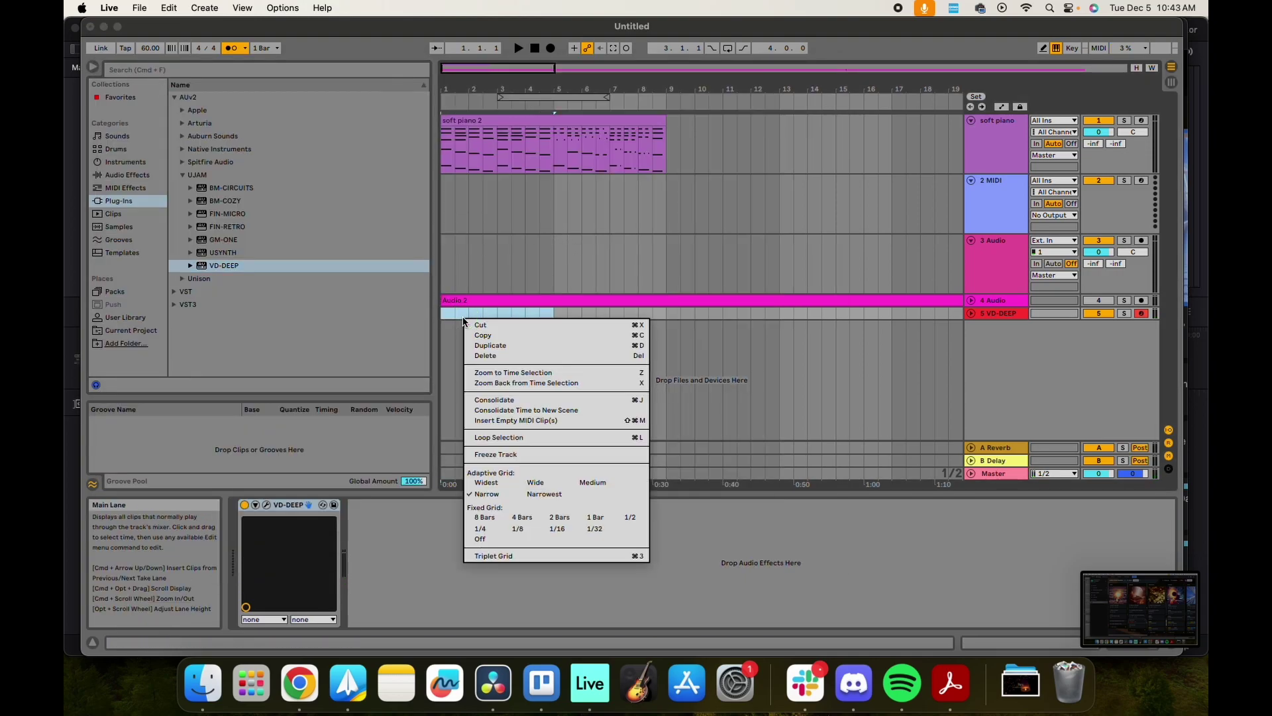
left_click(503, 420)
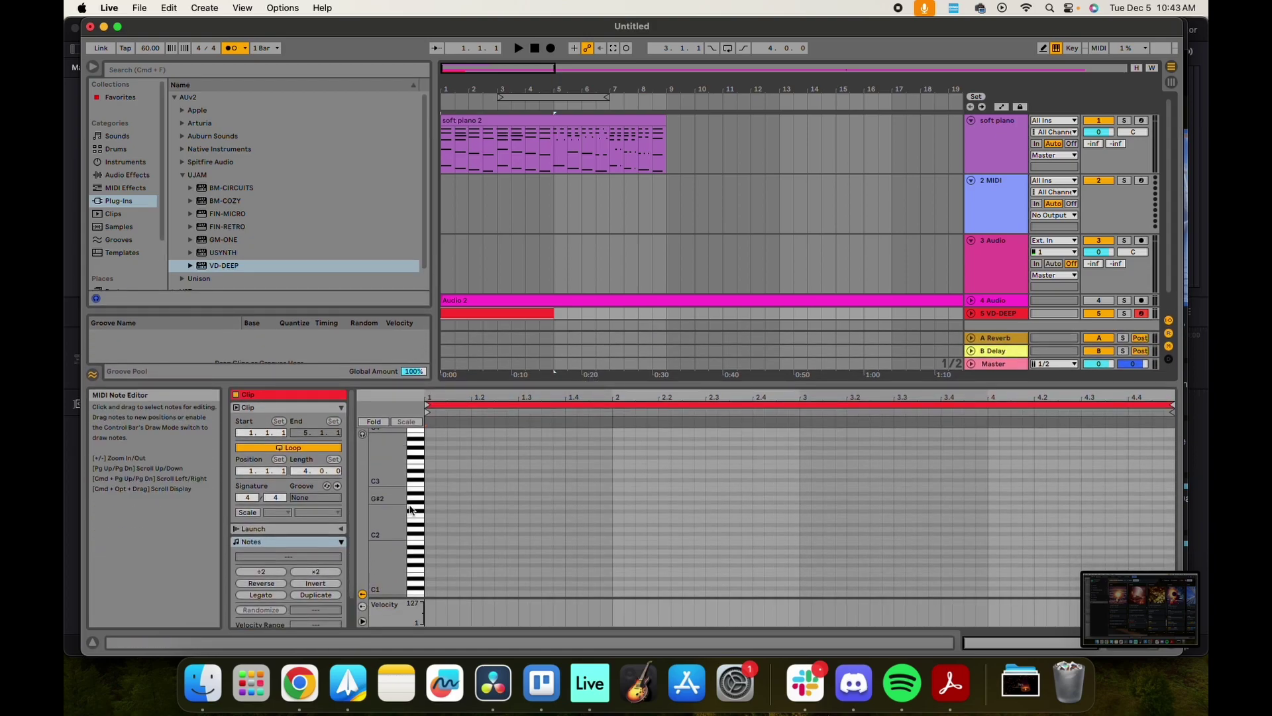
double_click(434, 484)
left_click_drag(450, 483, 1042, 491)
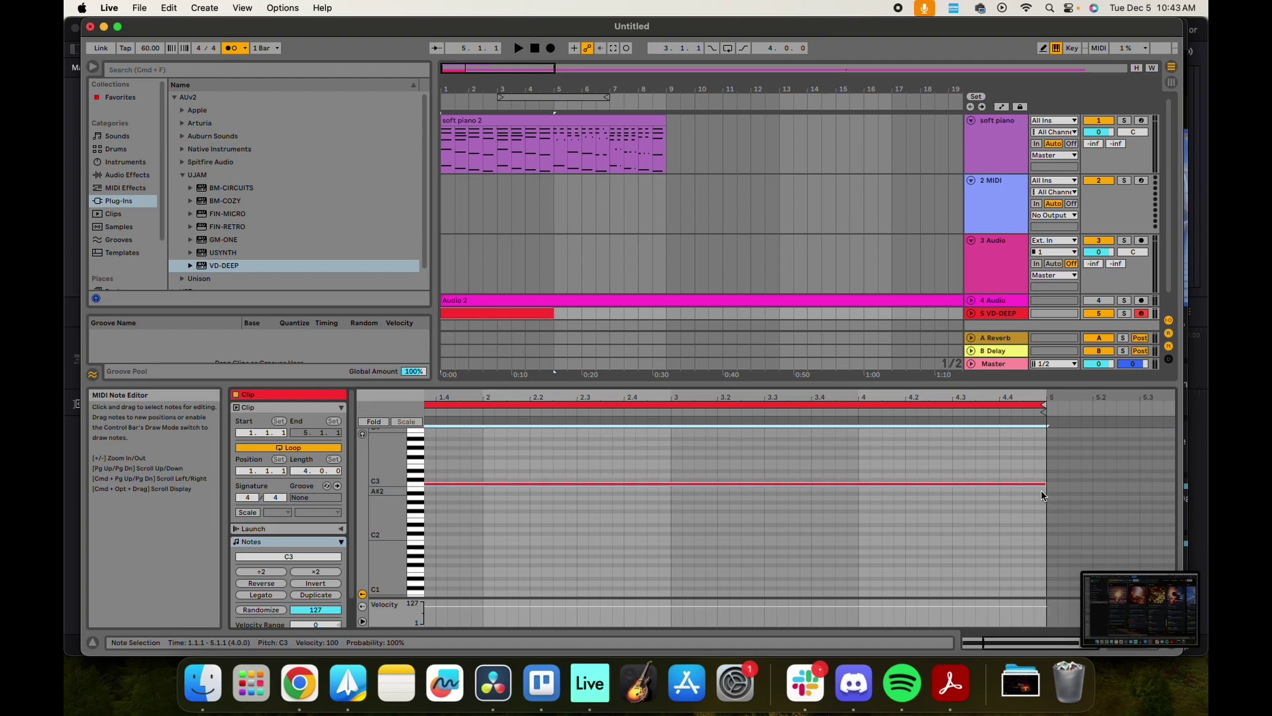
left_click(518, 48)
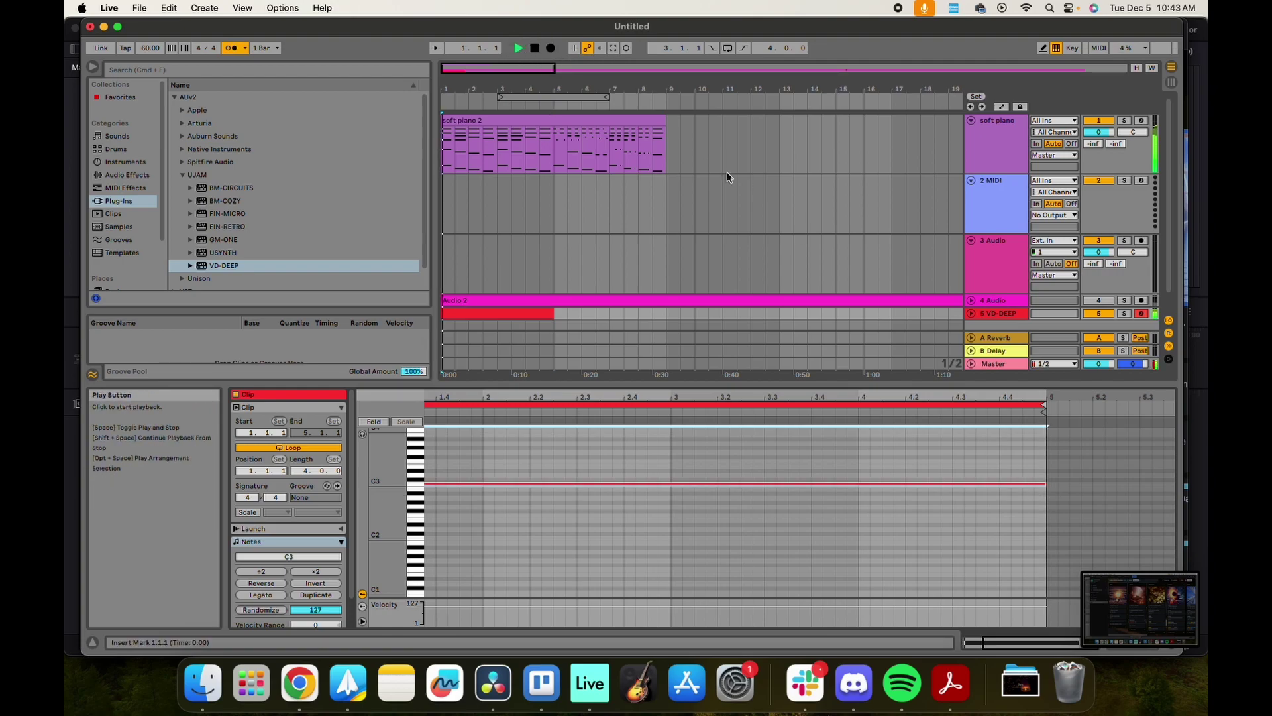
- Unfold the VD-DEEP track and insert a MIDI clip over bars 5 to 8 containing one full-length D3 note
left_click(971, 313)
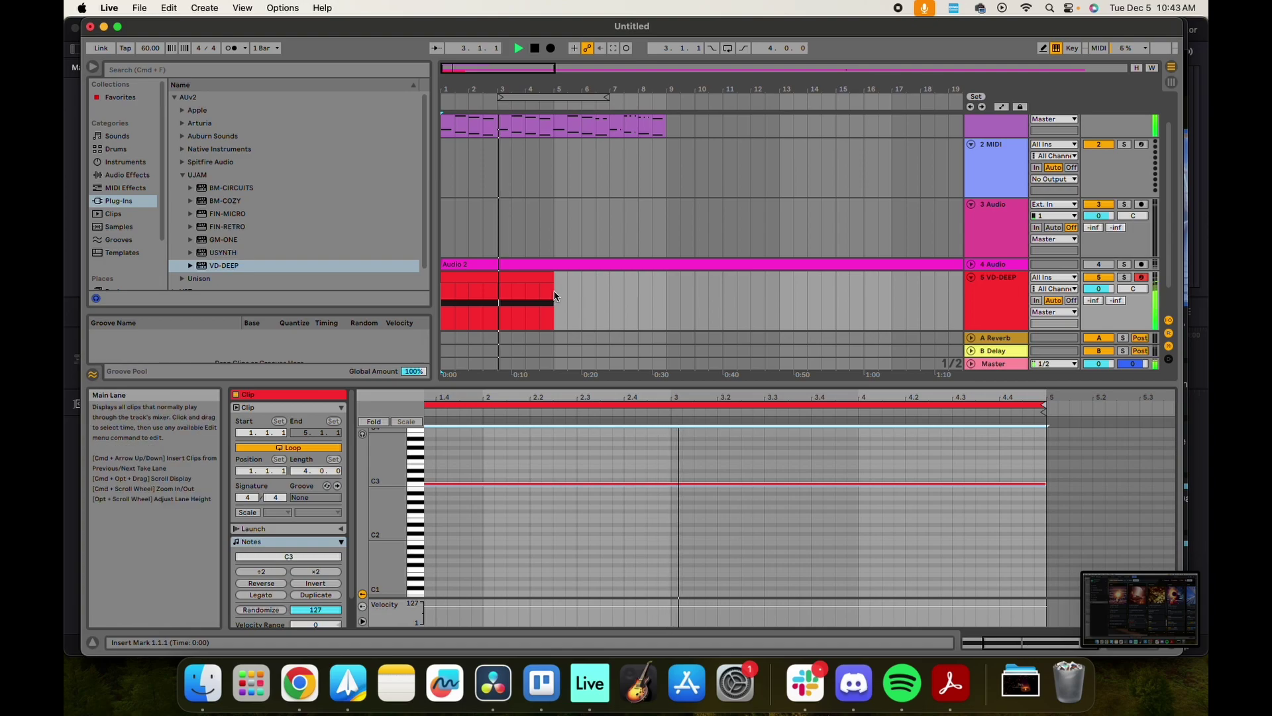
left_click_drag(554, 295, 664, 296)
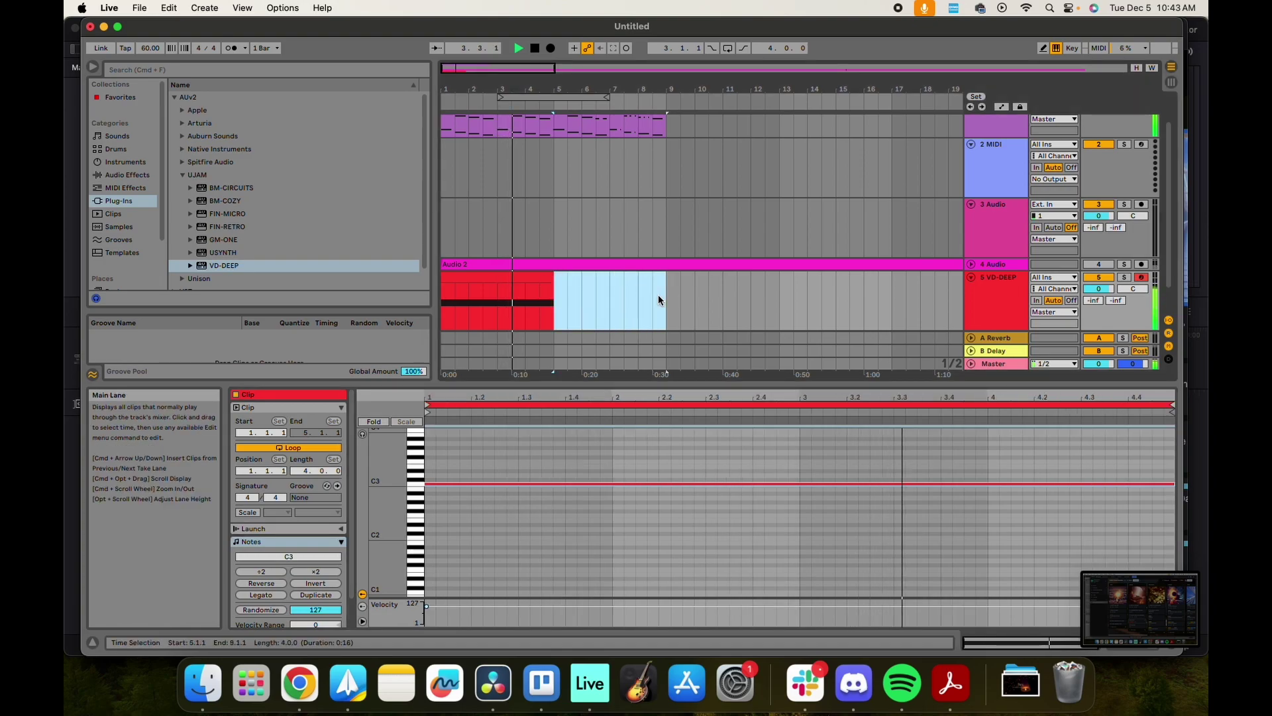
right_click(661, 298)
left_click(708, 399)
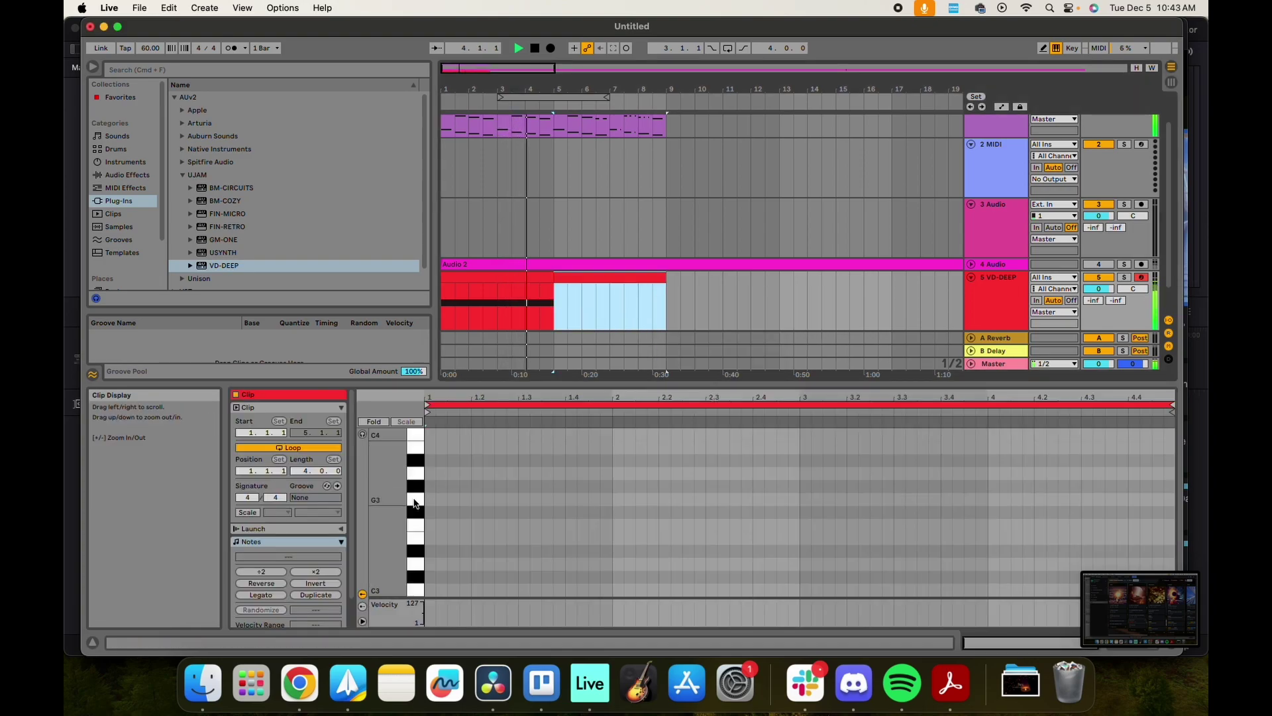
left_click(430, 567)
left_click_drag(430, 565, 1175, 556)
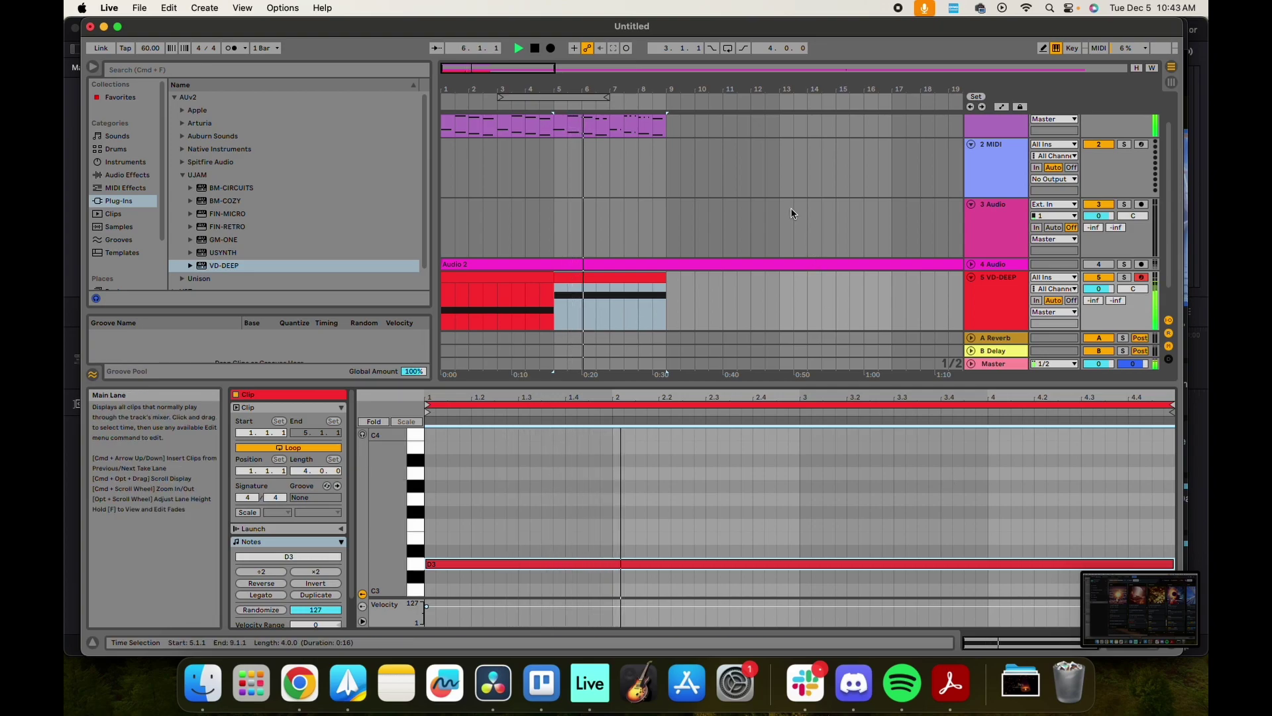
- Raise the long note in the second drum clip to E3 and stop playback
key("Up")
key("Up")
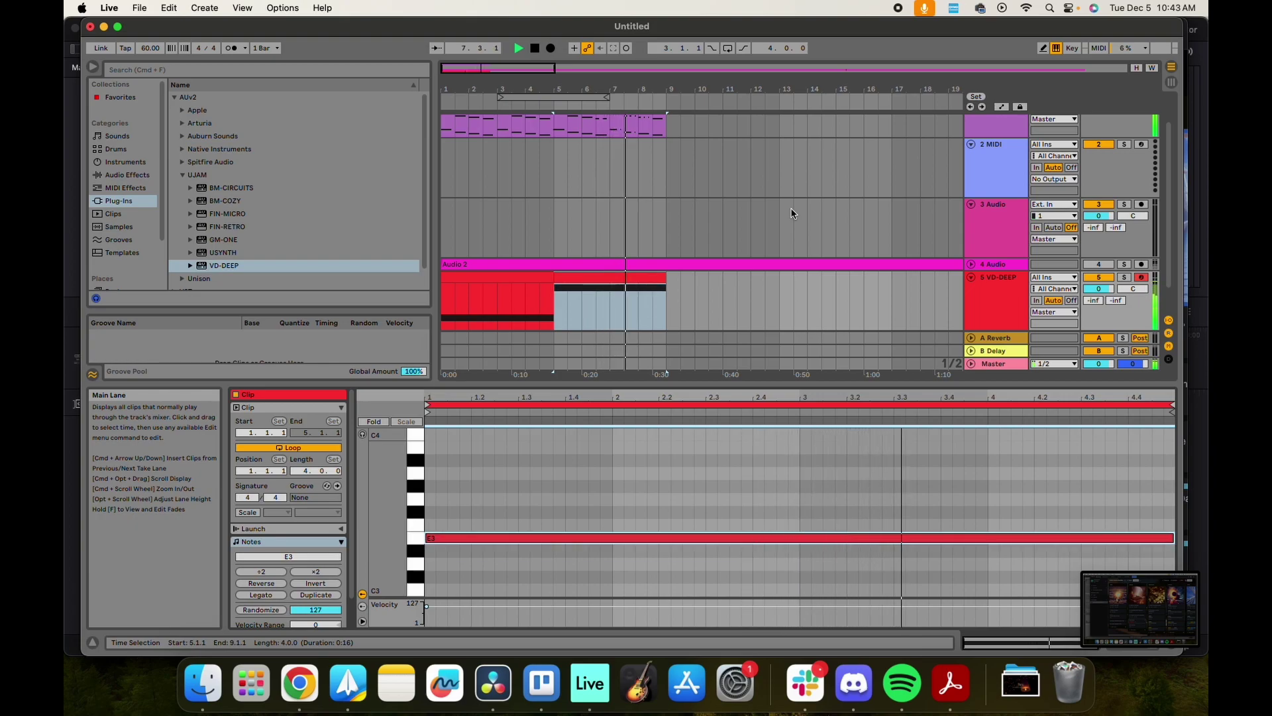
left_click(535, 48)
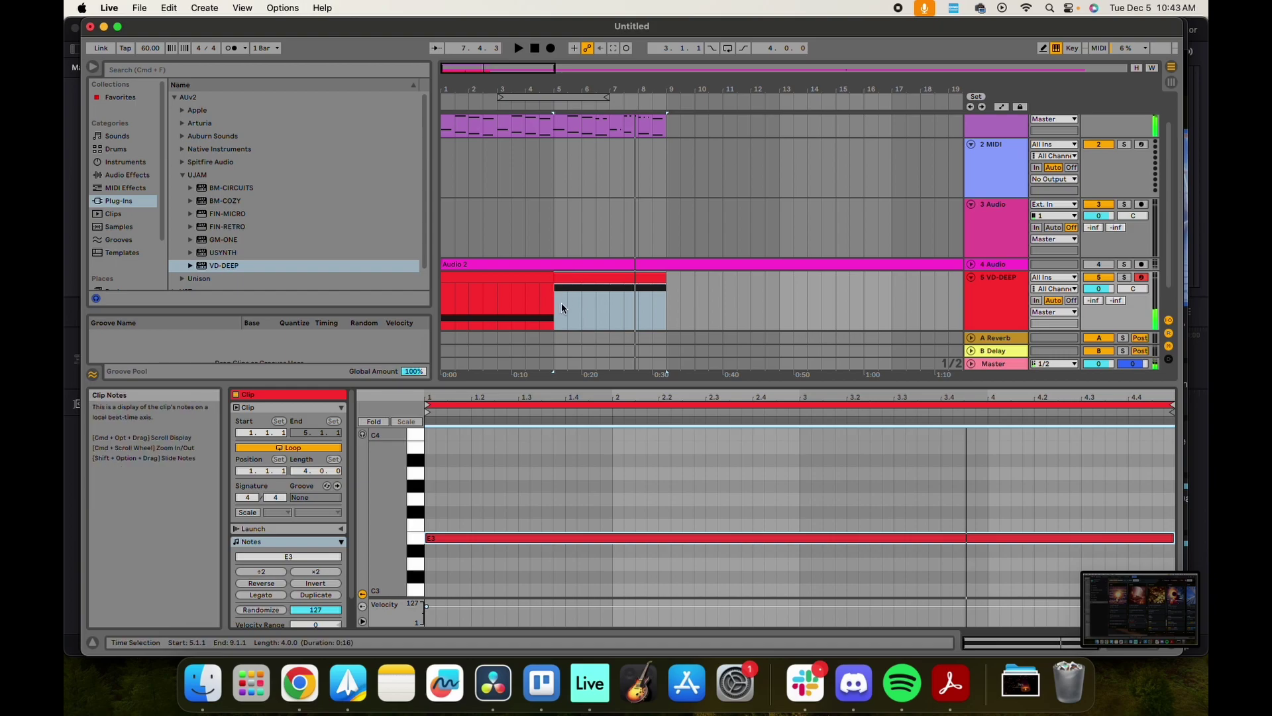
- Play the arrangement from bar 5 to the end of the second drum clip to hear the E3 pattern
left_click(519, 48)
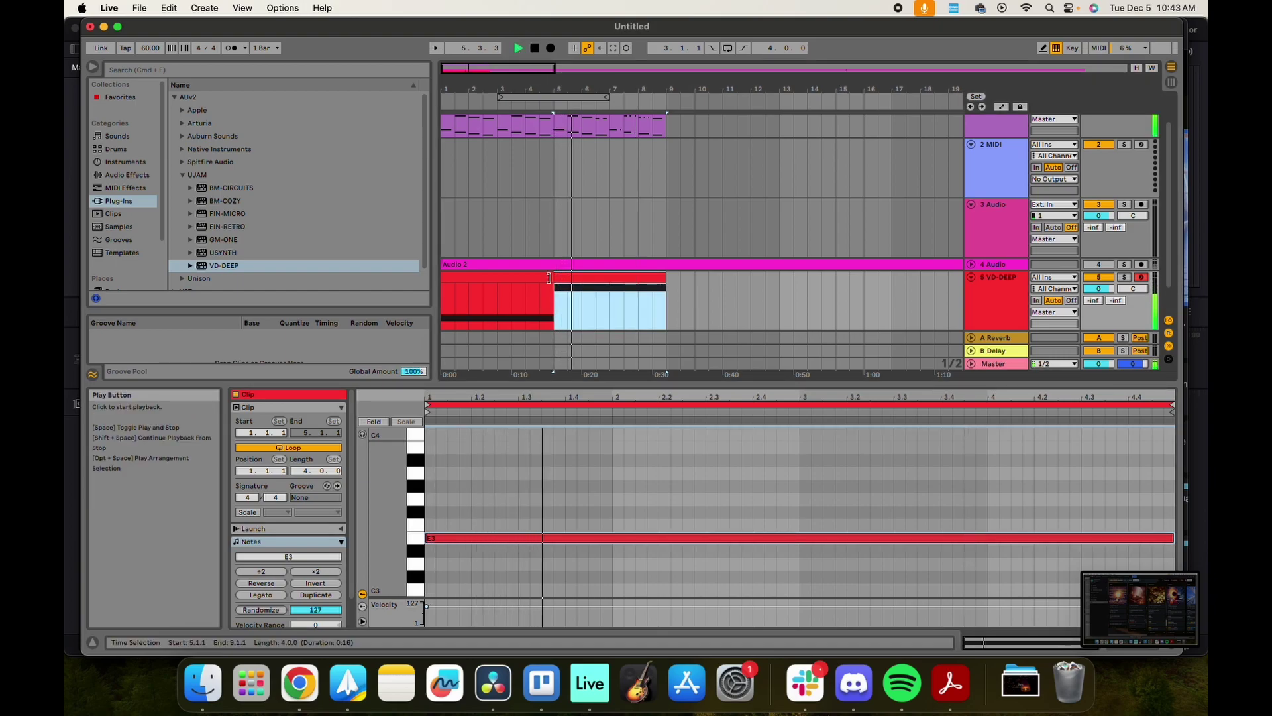
left_click(518, 469)
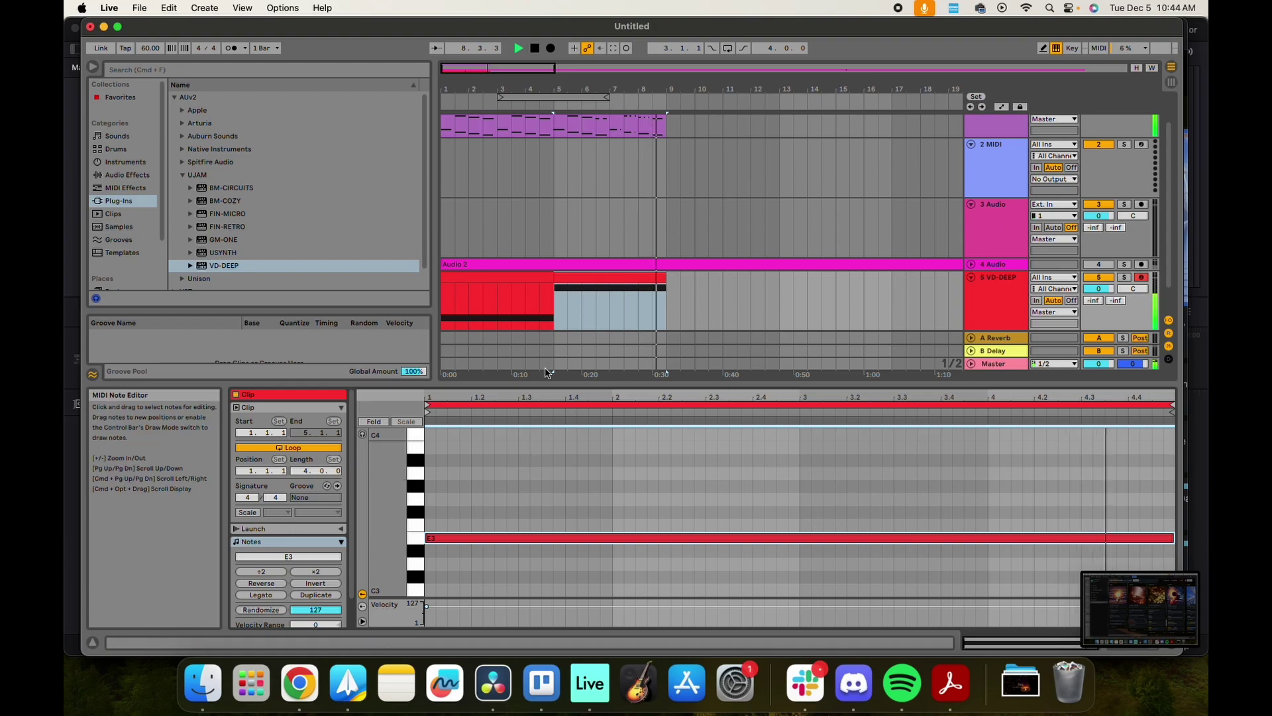
left_click(535, 48)
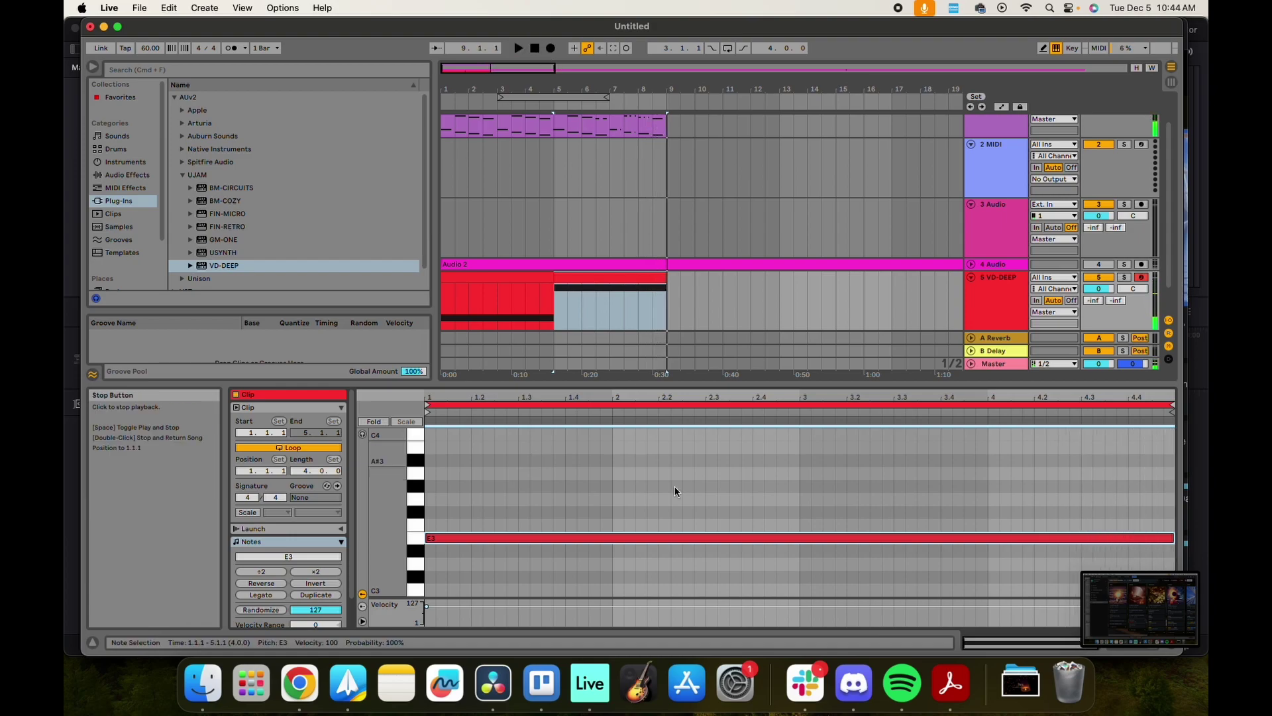
- Open the VD-DEEP window, audition the first fill on its style keyboard and close the window
key("shift+Tab")
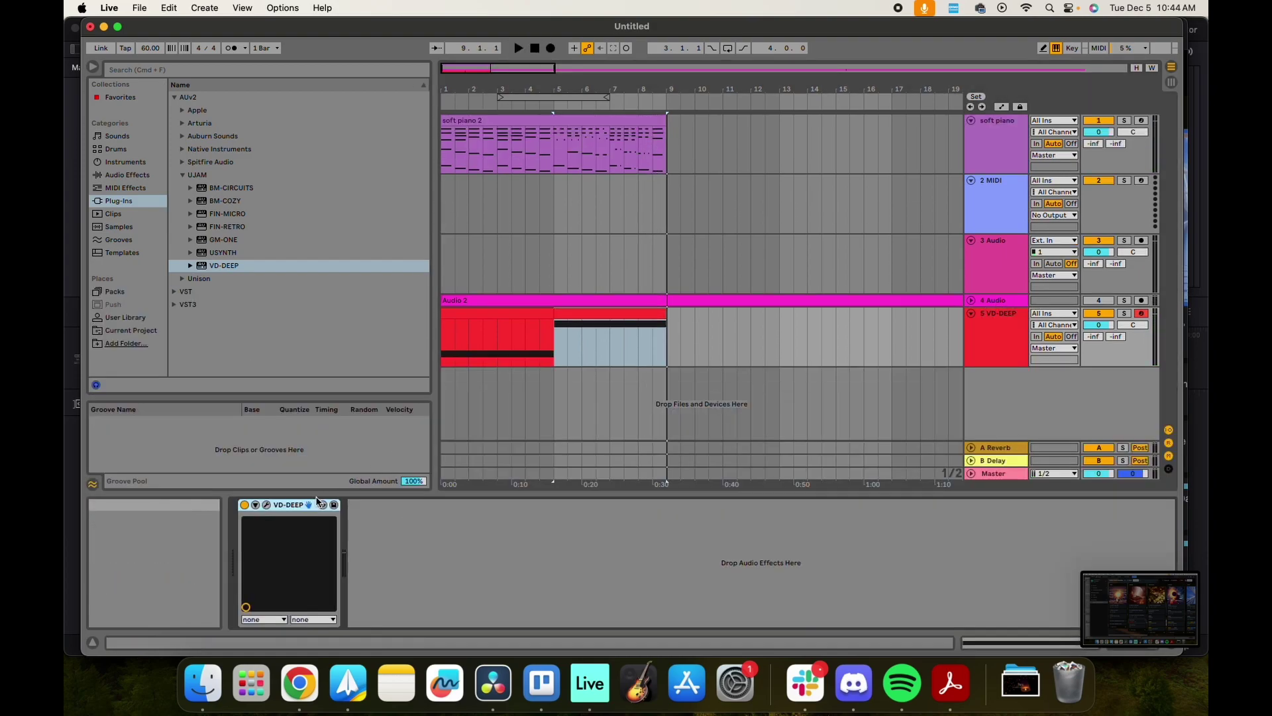
left_click(266, 504)
left_click(571, 197)
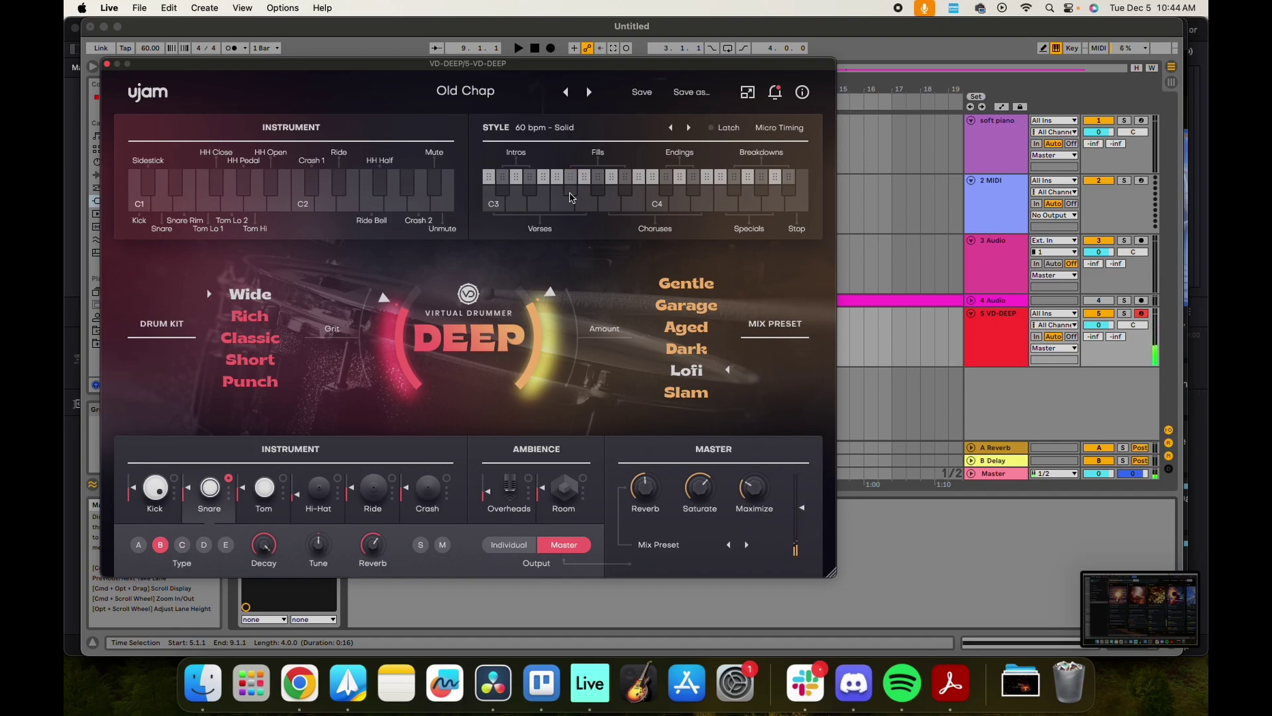
left_click(107, 64)
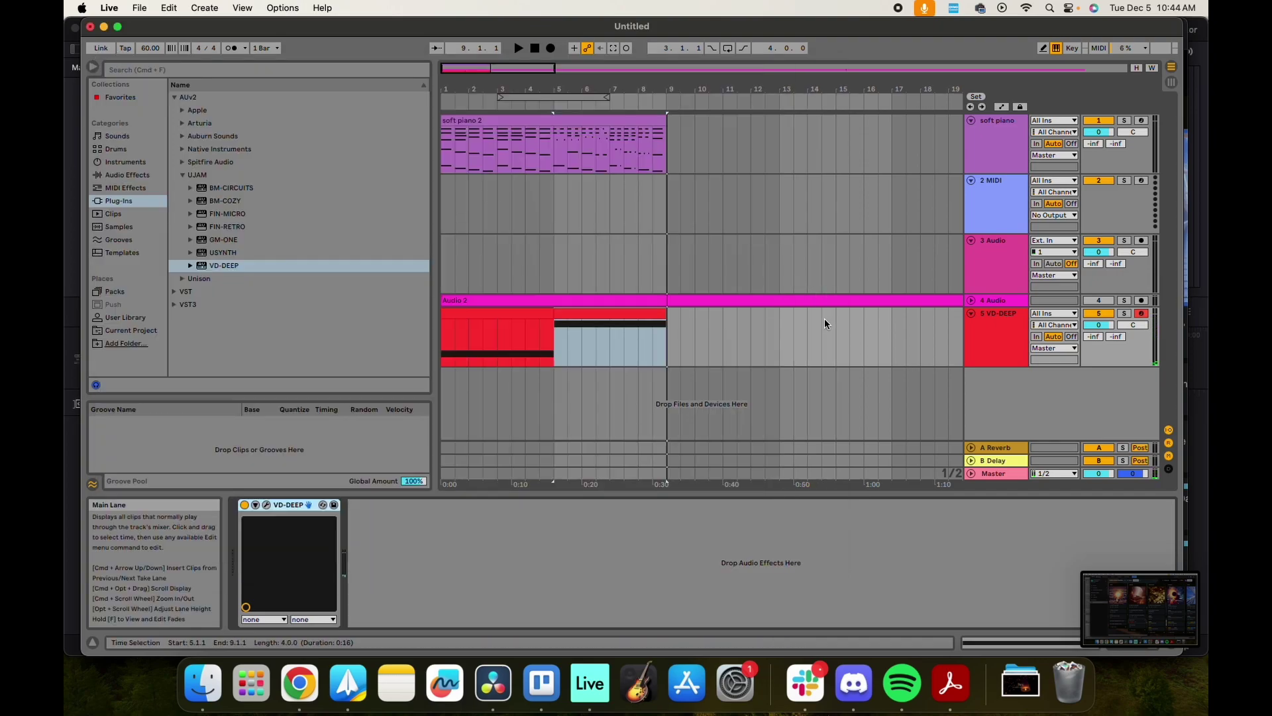
- Add a one-bar F#3 note at bar 4 of the second drum clip, ending exactly at the clip's end
double_click(633, 328)
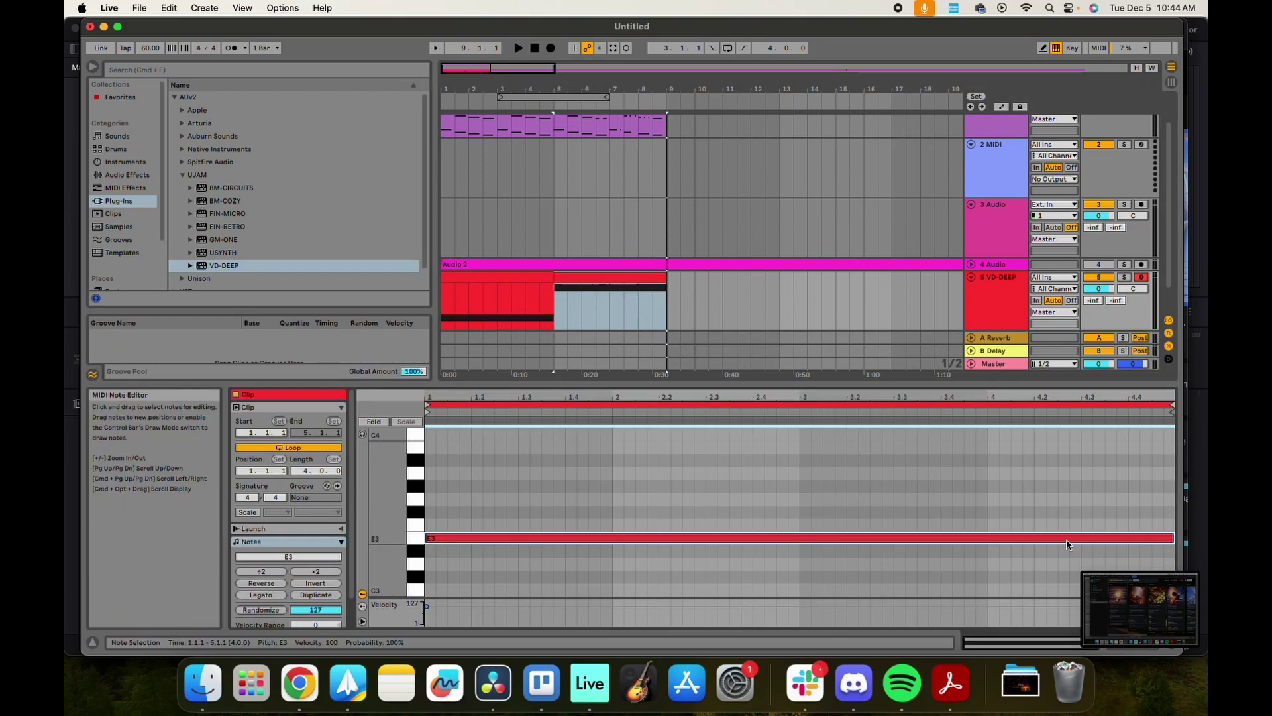
left_click(989, 514)
double_click(990, 515)
left_click_drag(1011, 515, 1180, 515)
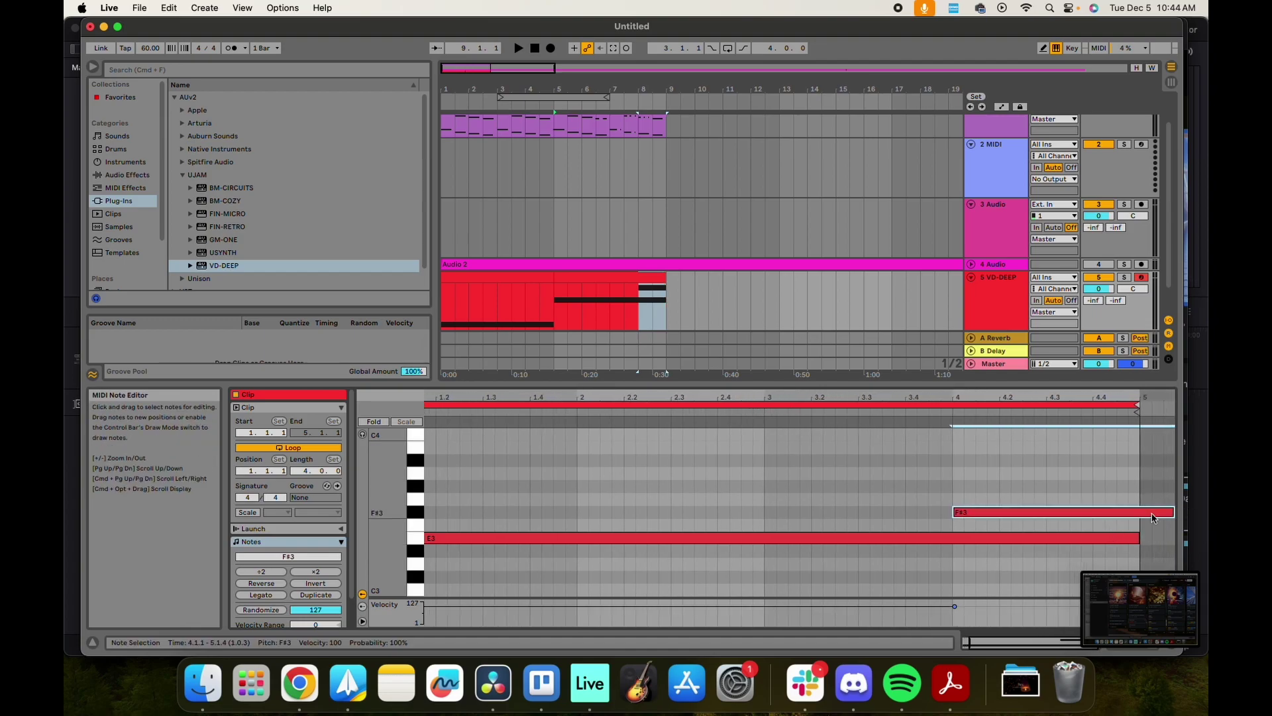
left_click_drag(1173, 512, 1137, 512)
- Play back the end of the second drum clip to hear the F#3 fill over the piano
left_click(763, 446)
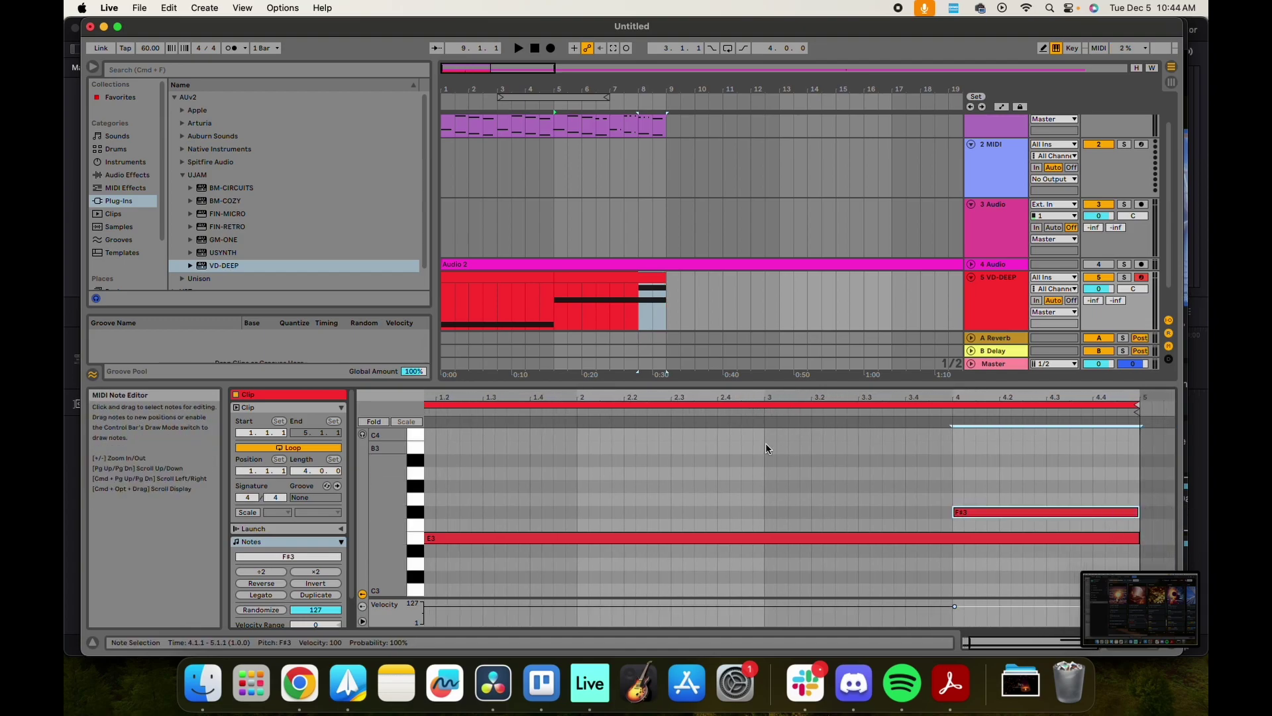
left_click(763, 413)
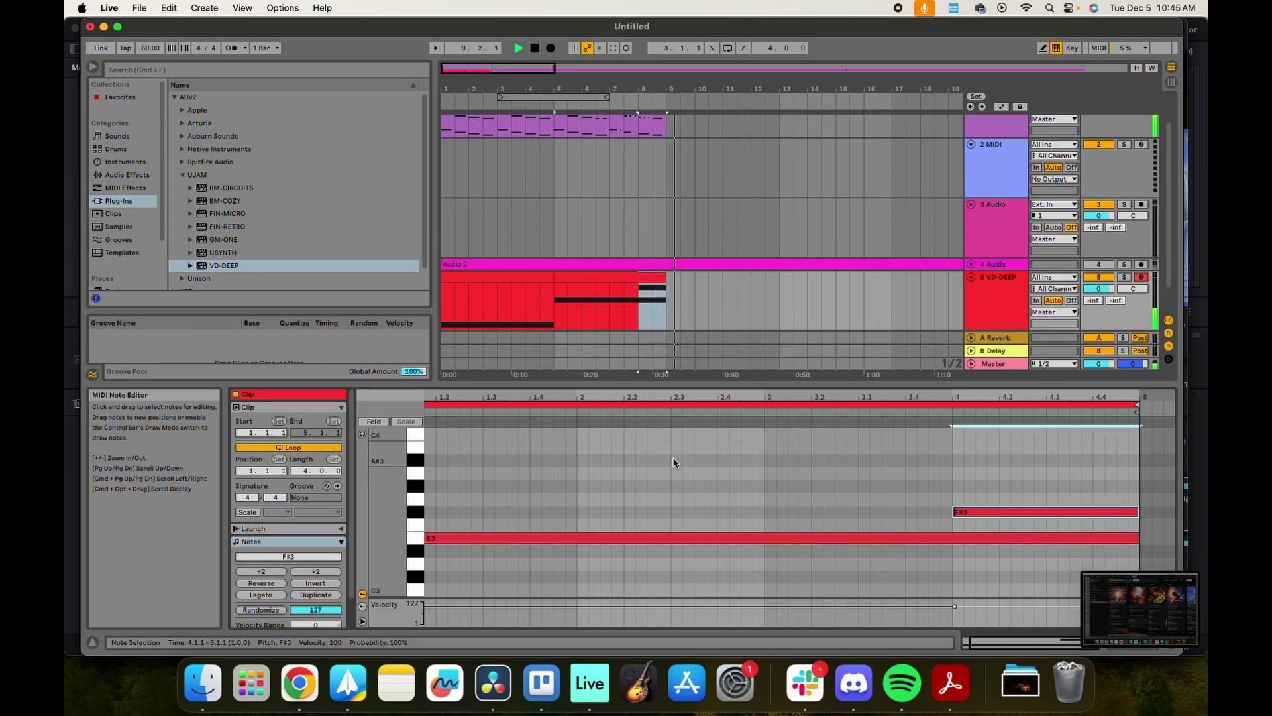
left_click(536, 48)
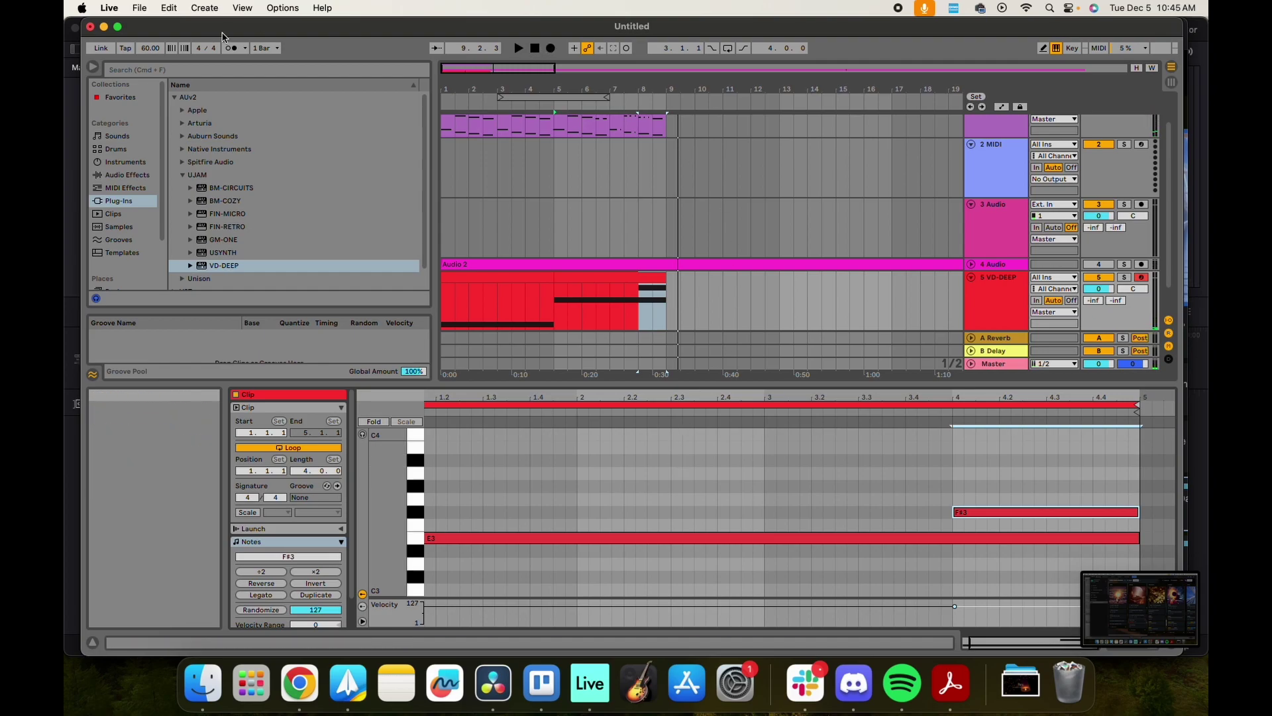
- Save the Live Set as Fireplaces in the Holy Hygge folder
left_click(141, 9)
left_click(166, 141)
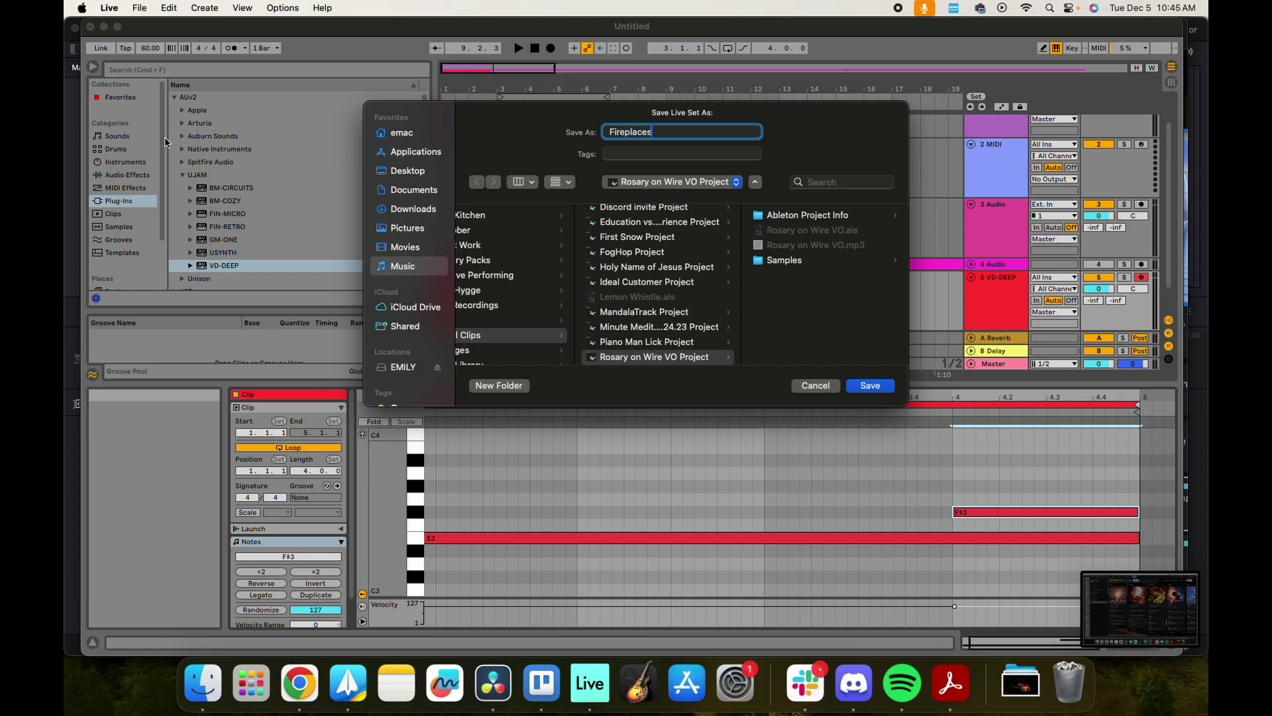
scroll(573, 247, "left", 3)
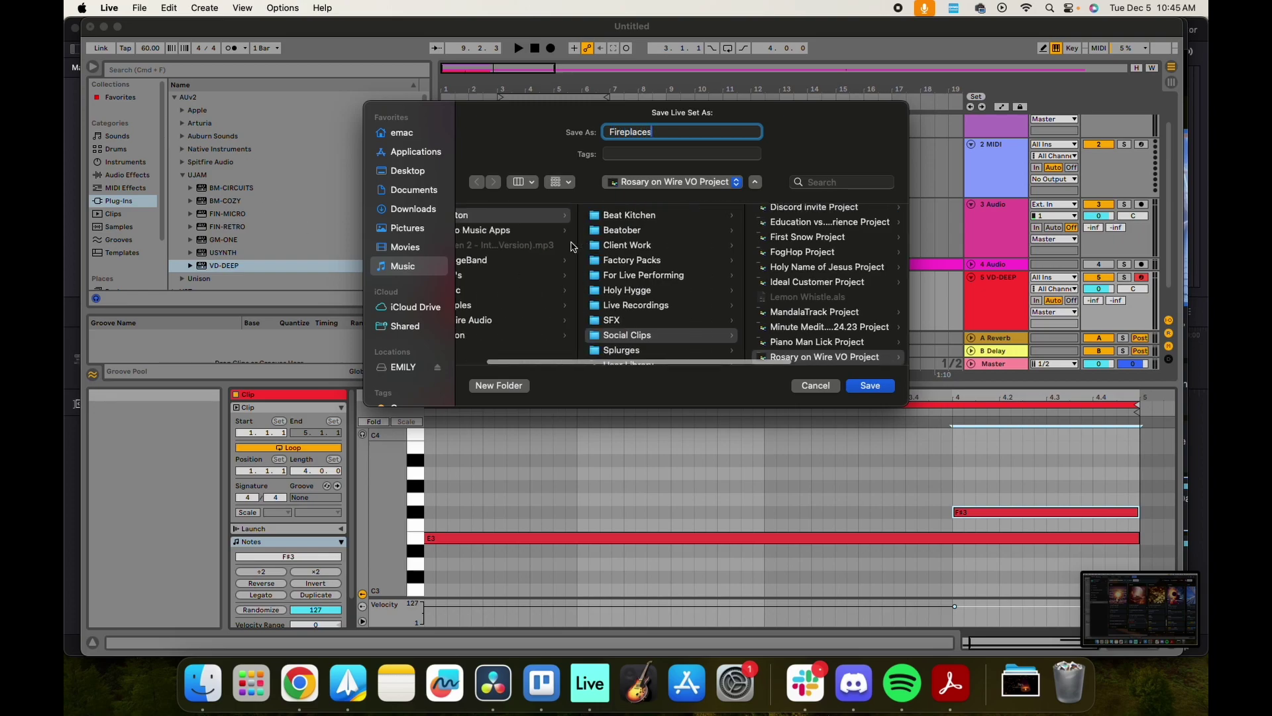
left_click(642, 296)
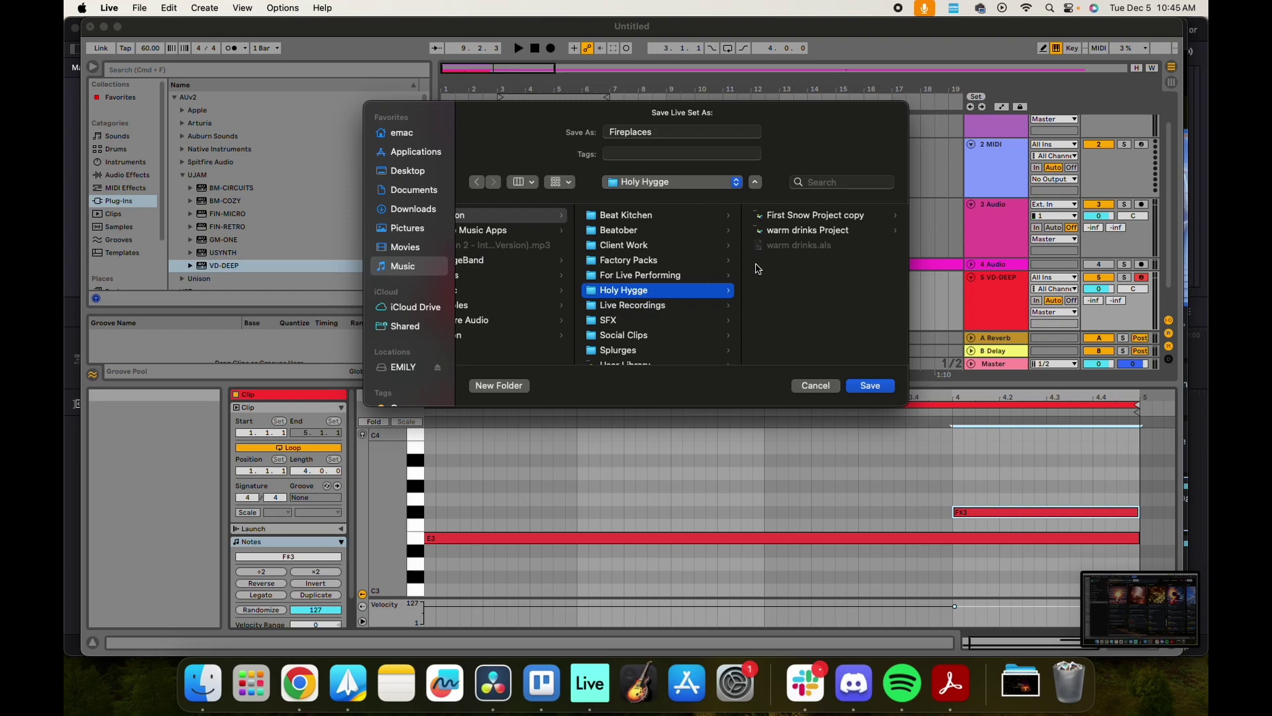
left_click(870, 386)
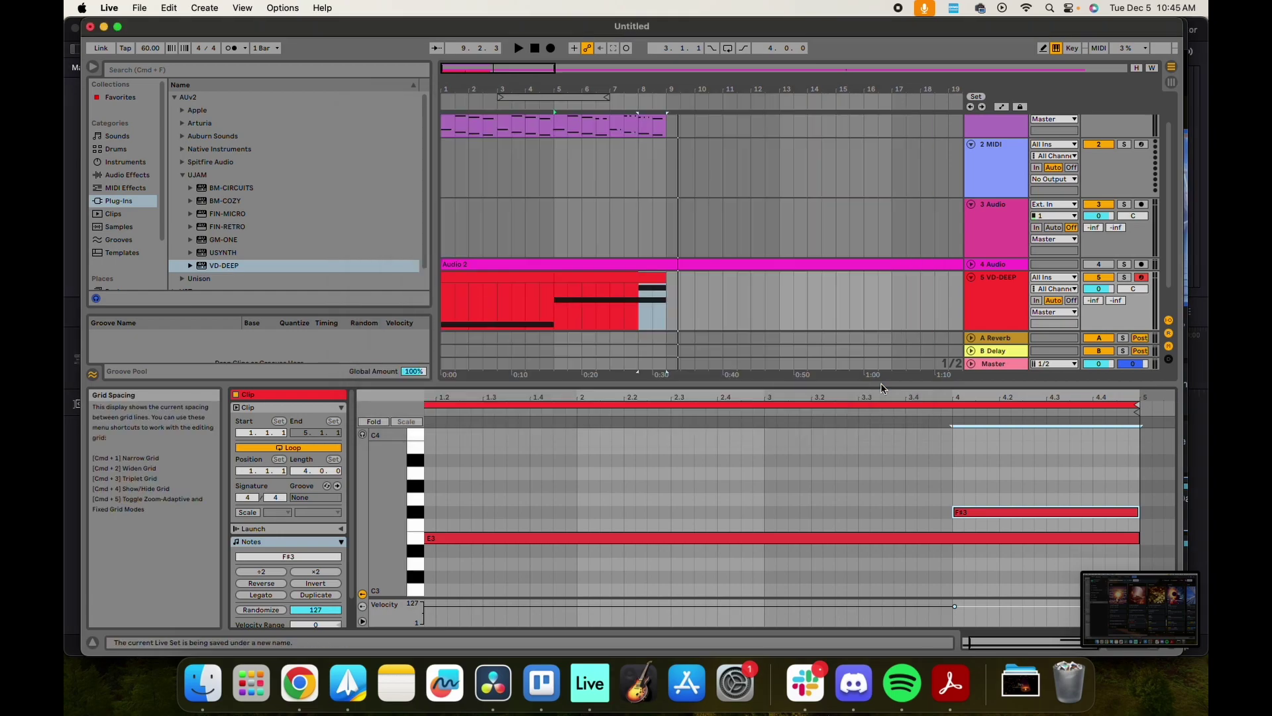
- Export the track's audio with MP3 encoding on, named 1.Fireplaces, into the Fireplaces Project folder inside Holy Hygge
left_click(139, 7)
left_click(167, 237)
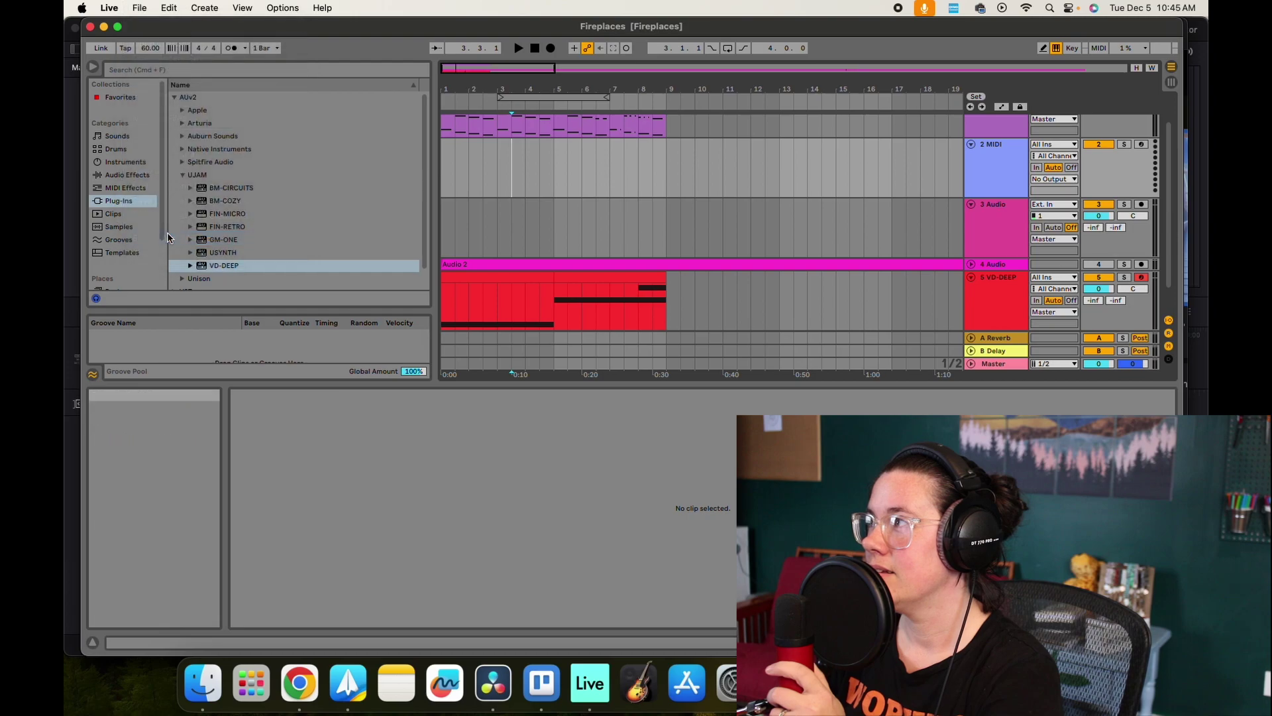
left_click(607, 535)
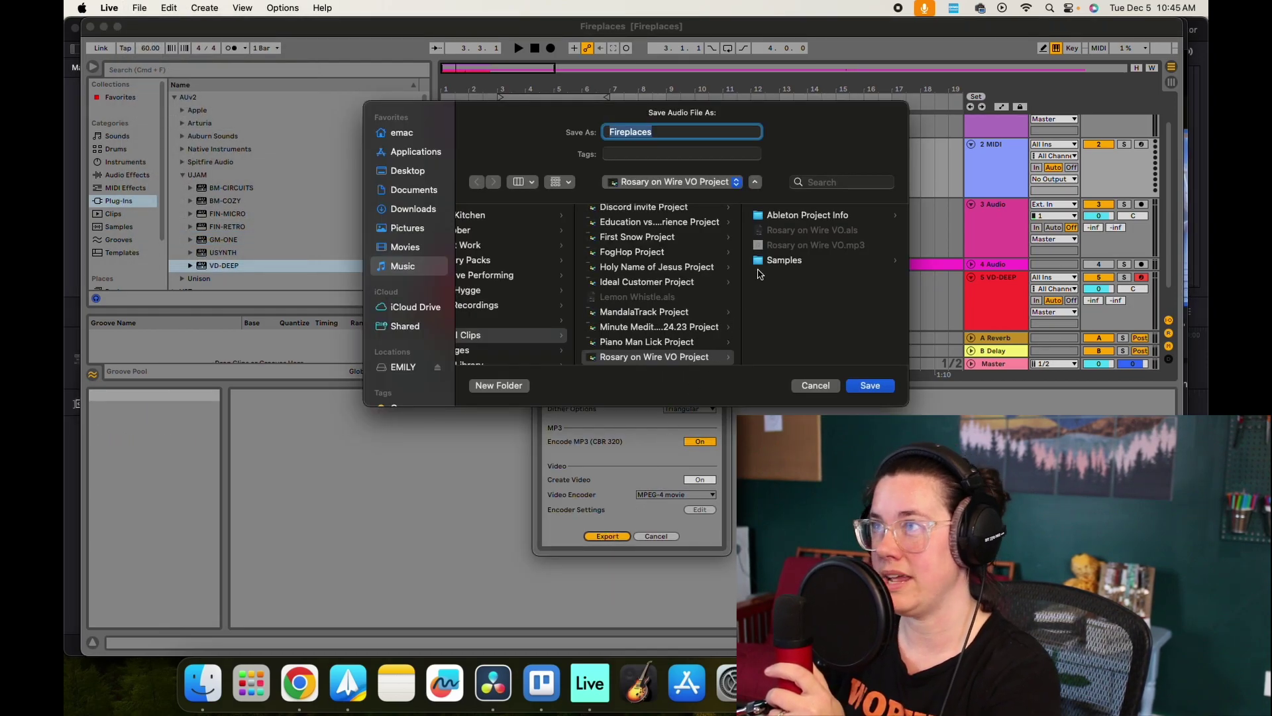
left_click(666, 135)
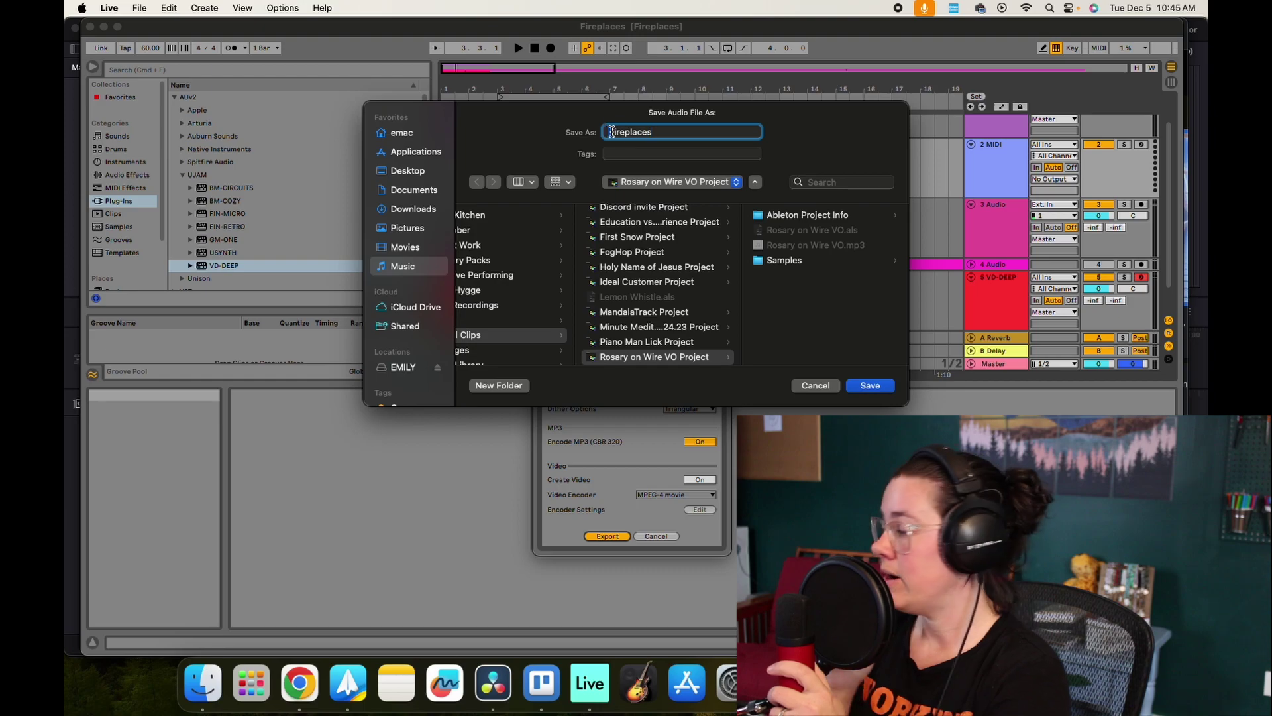
key("super+Left")
type("1.")
scroll(638, 292, "left", 3)
left_click(550, 292)
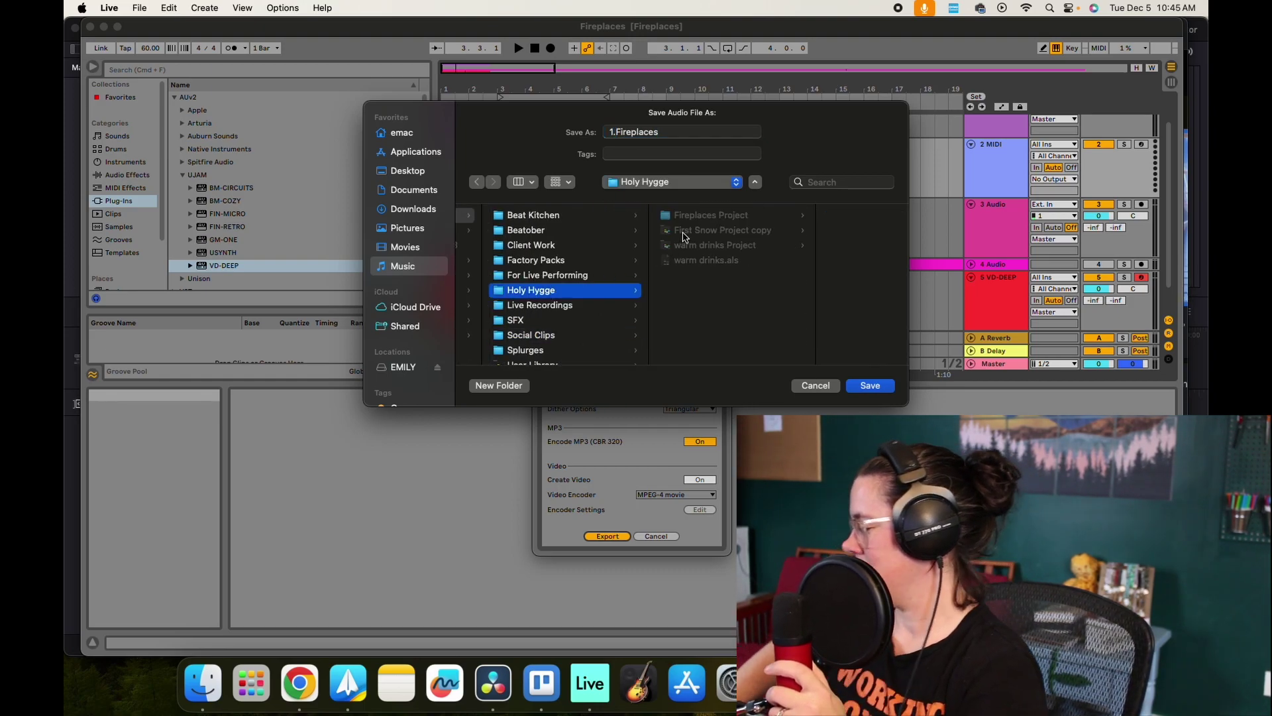
left_click(693, 216)
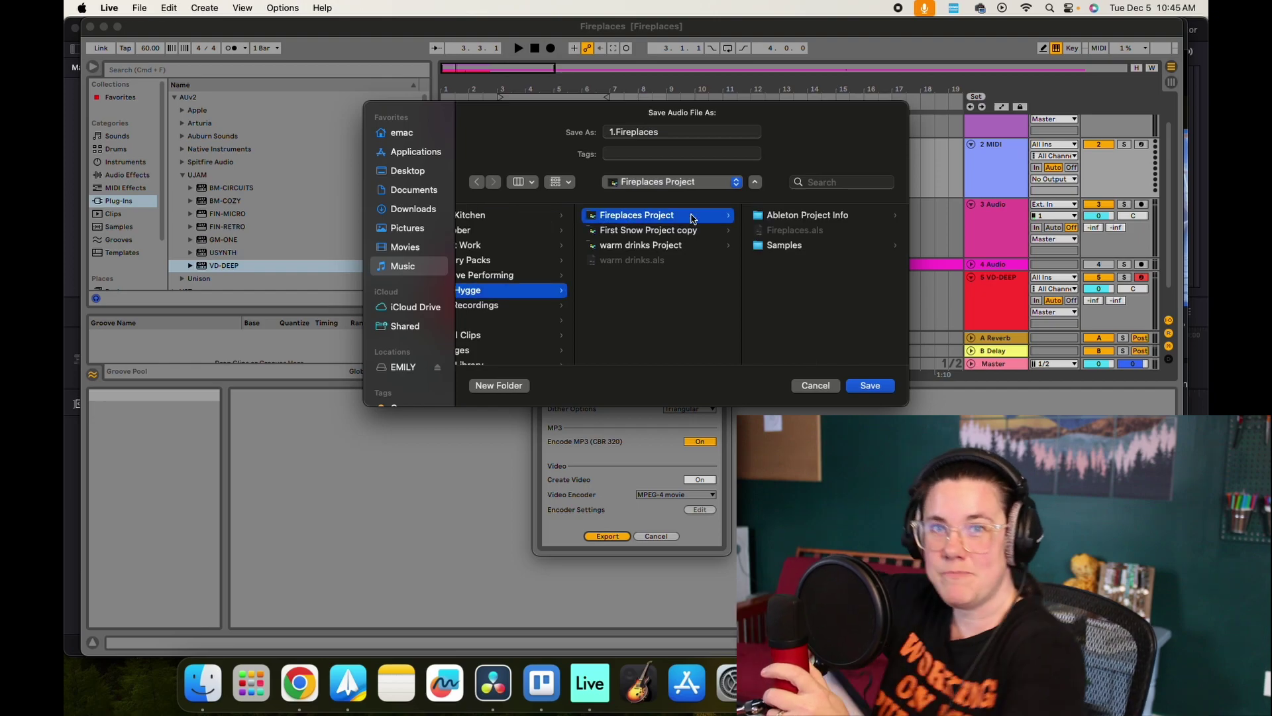
left_click(879, 387)
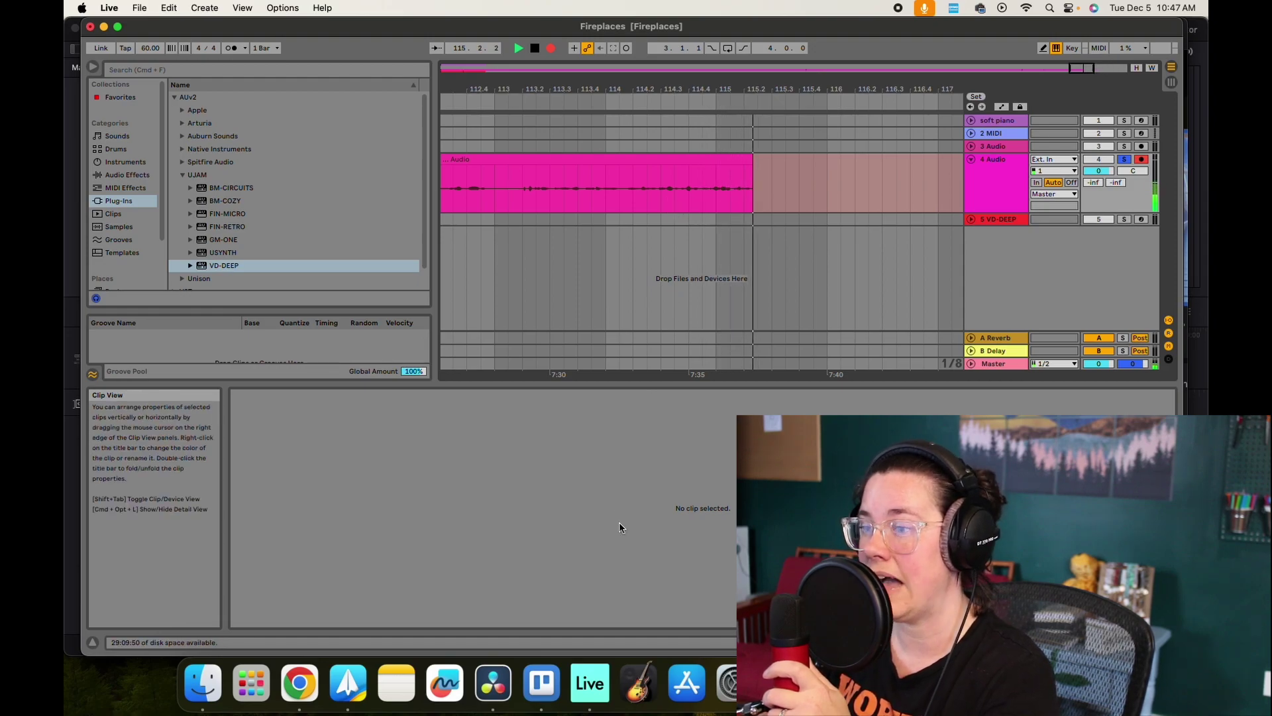
- Switch to Trello, start a new card in the Splurge list, and find 1.Fireplaces.mp3 in Finder under Music, Ableton, Holy Hygge, Fireplaces Project
left_click(541, 683)
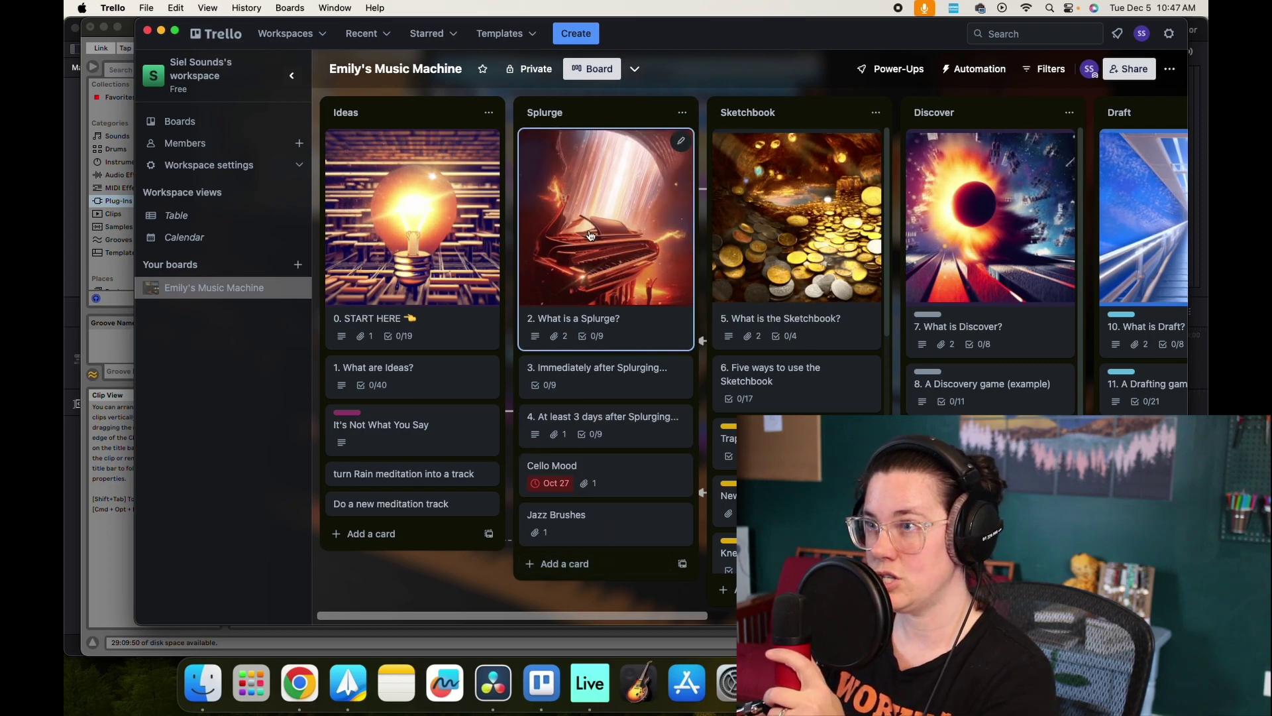
left_click(561, 563)
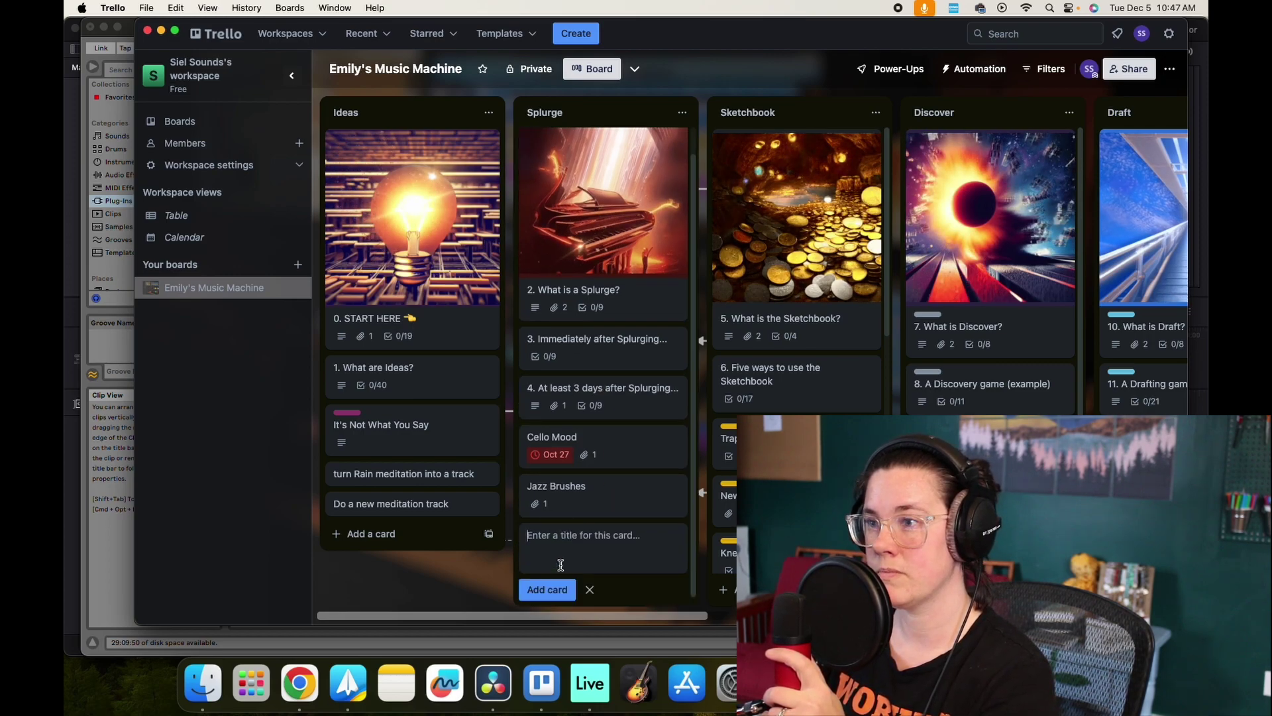
left_click(203, 683)
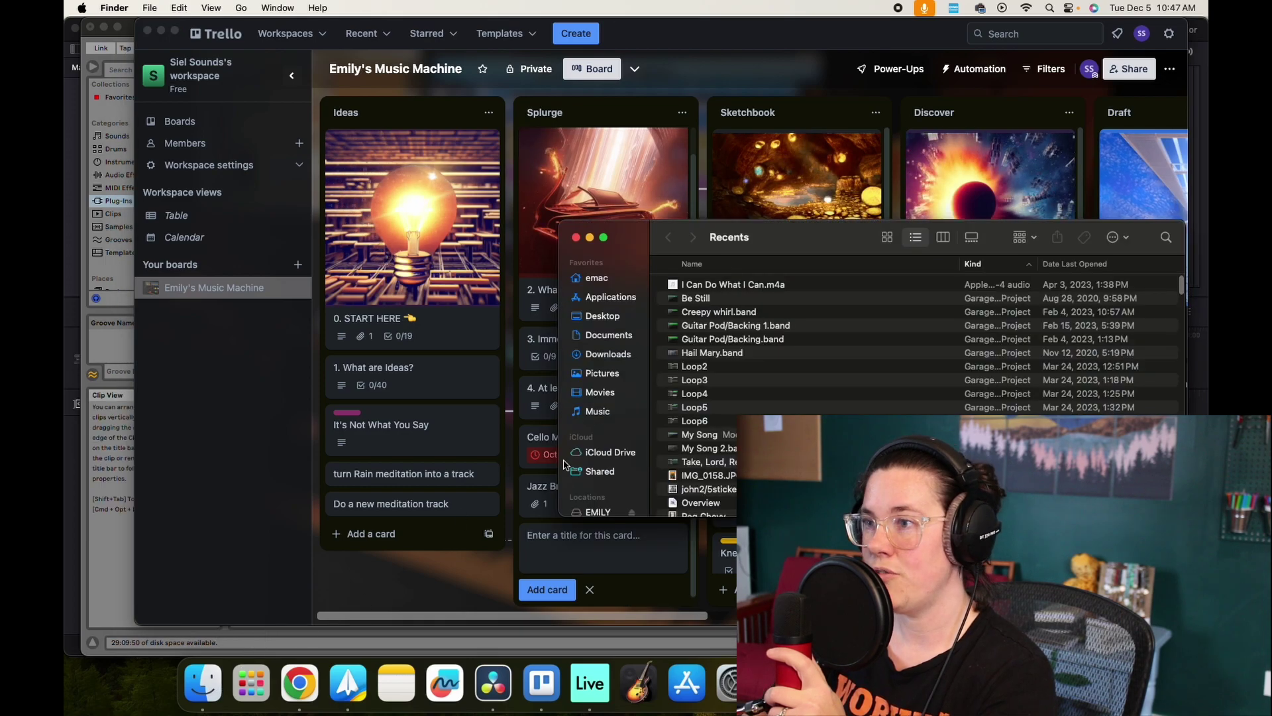
left_click(599, 411)
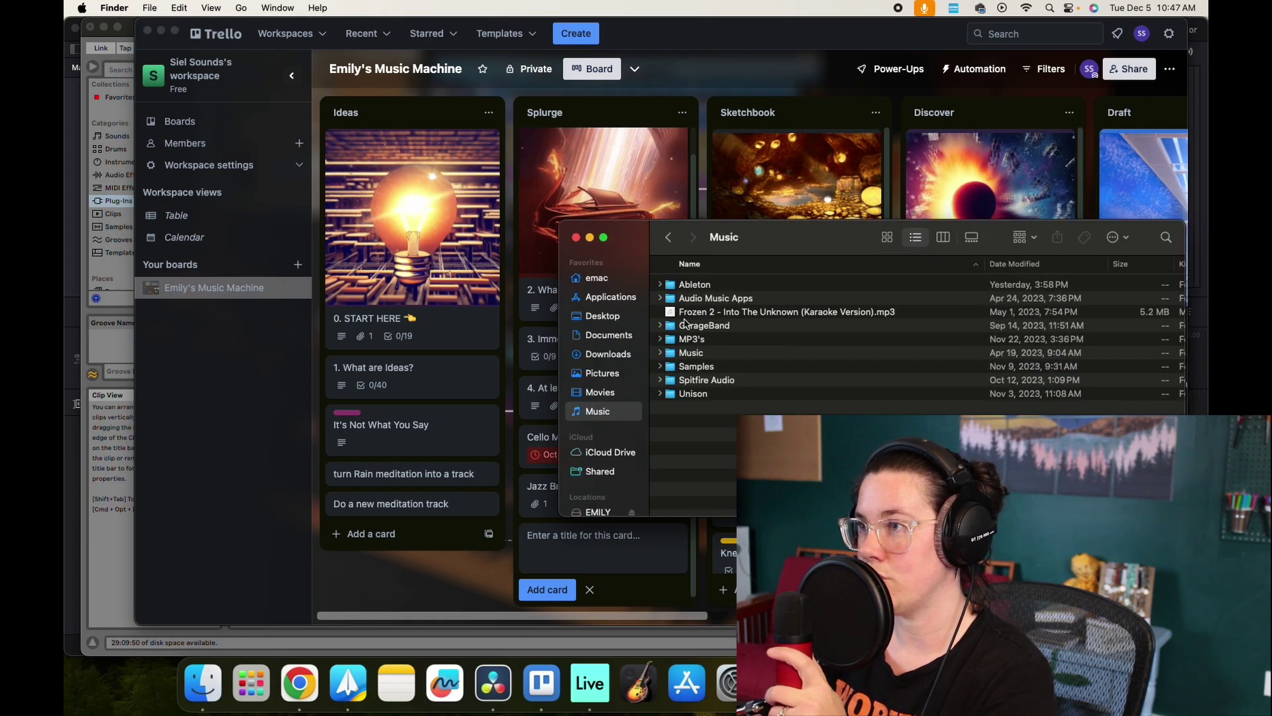
double_click(692, 285)
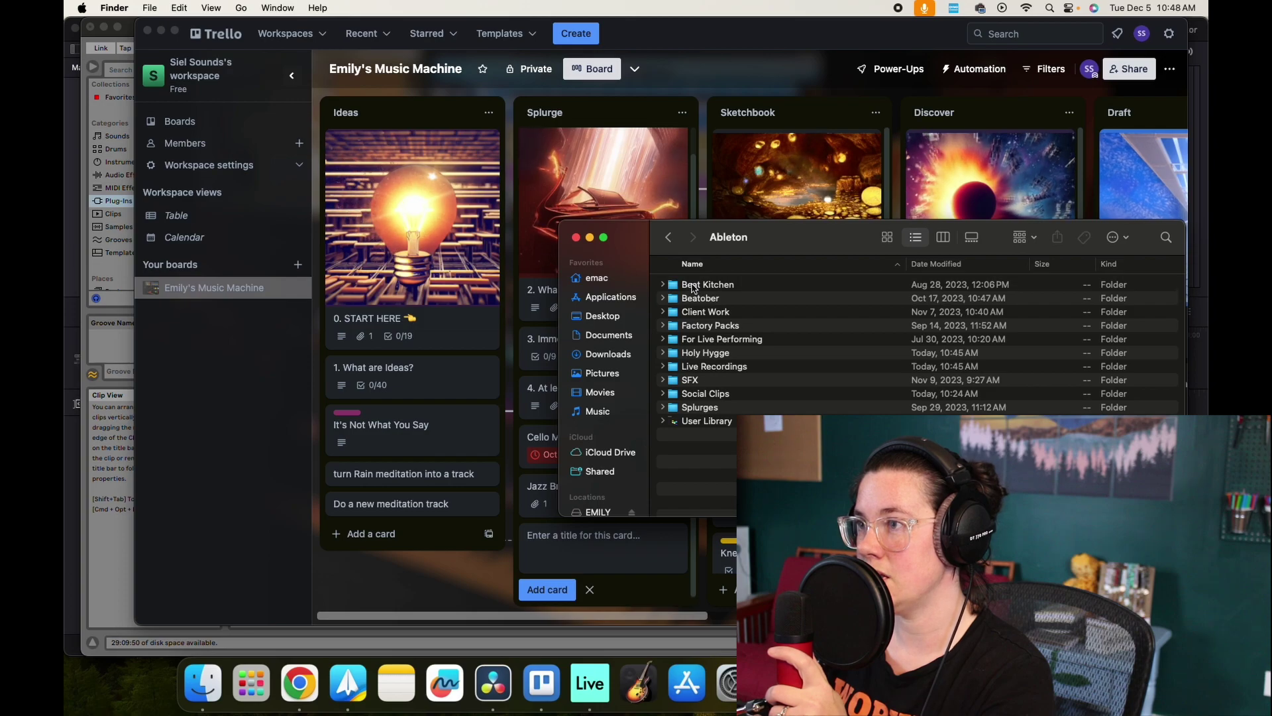
double_click(695, 354)
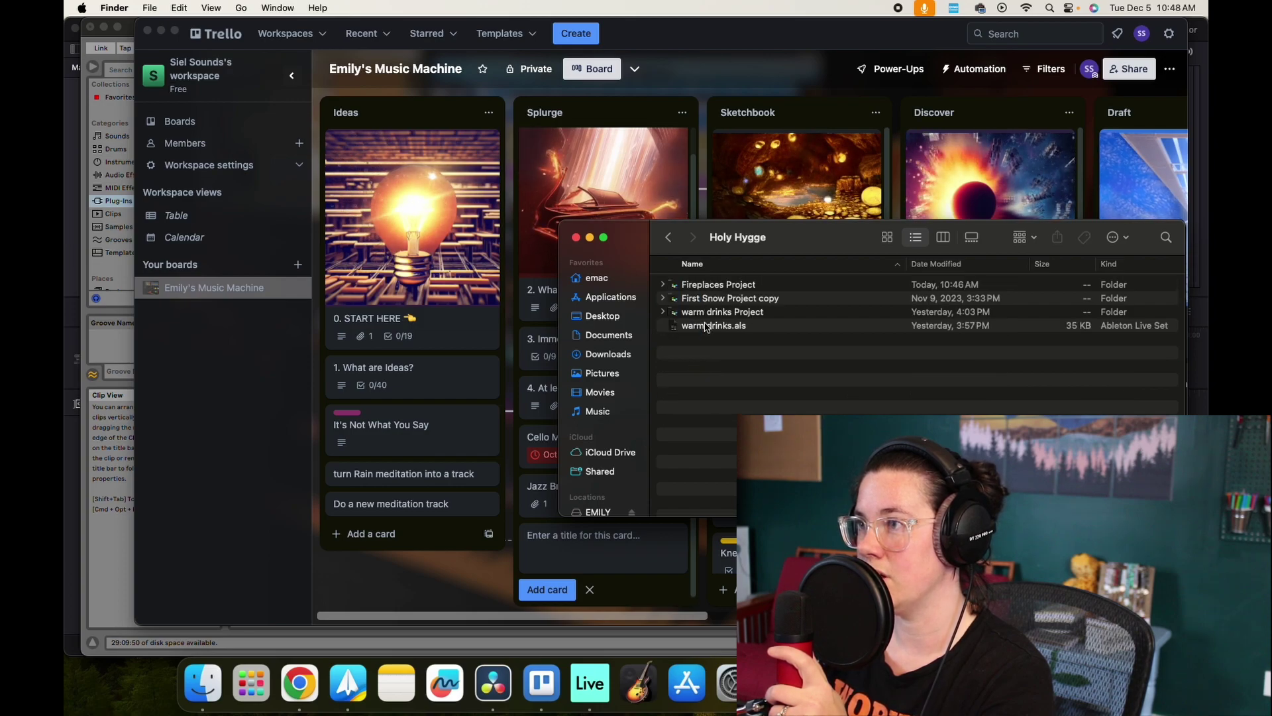
double_click(701, 285)
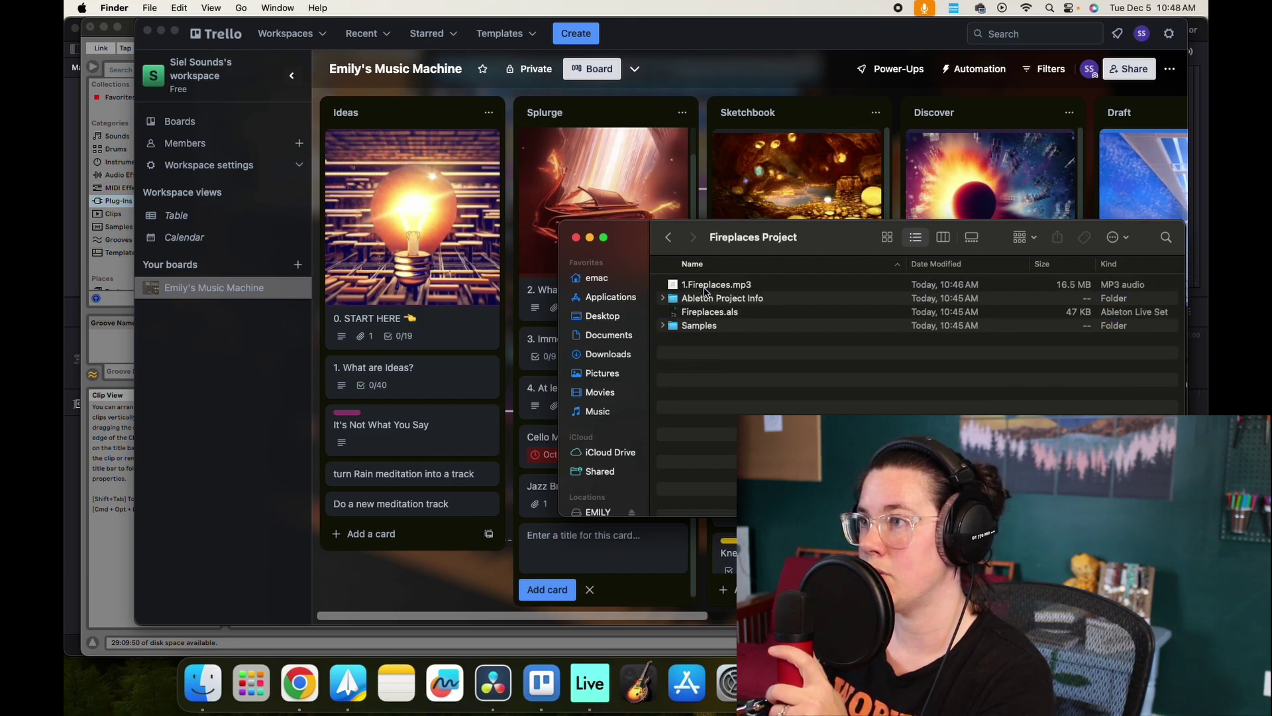
left_click(701, 289)
left_click(702, 287)
- Title the new Splurge card Fireplaces, add it to the list and open its details
left_click(584, 537)
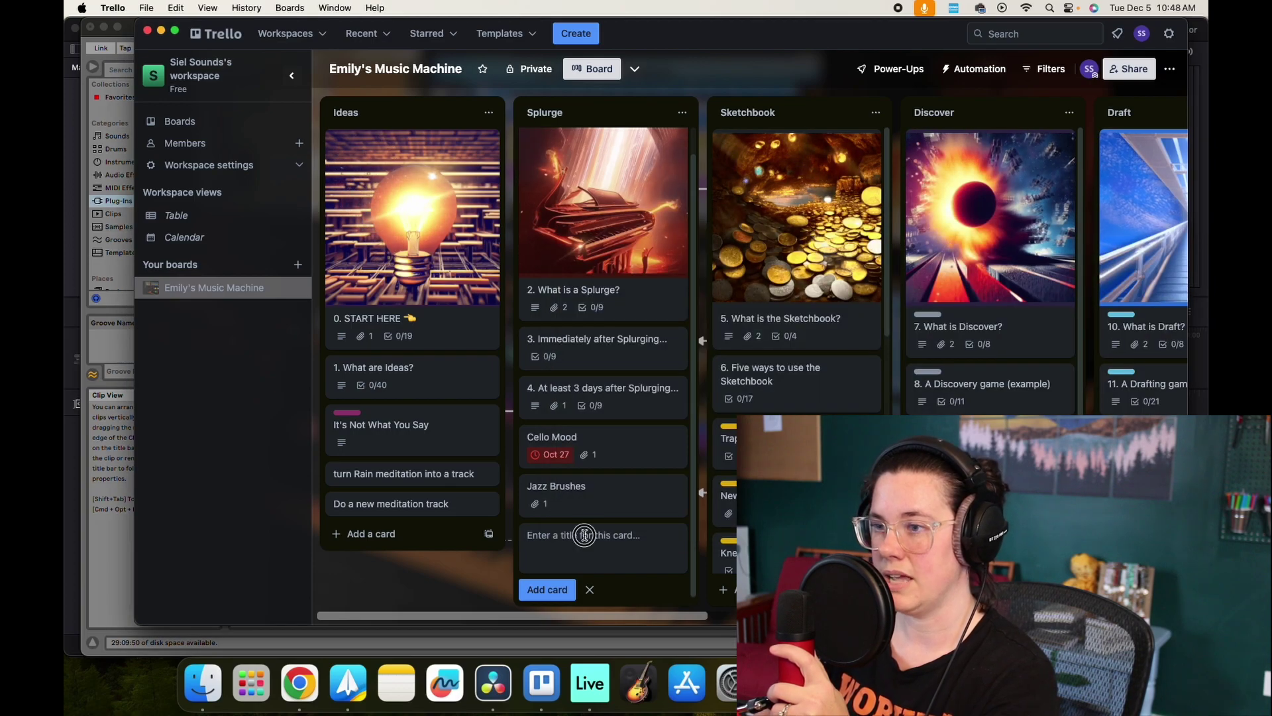
type("Fire")
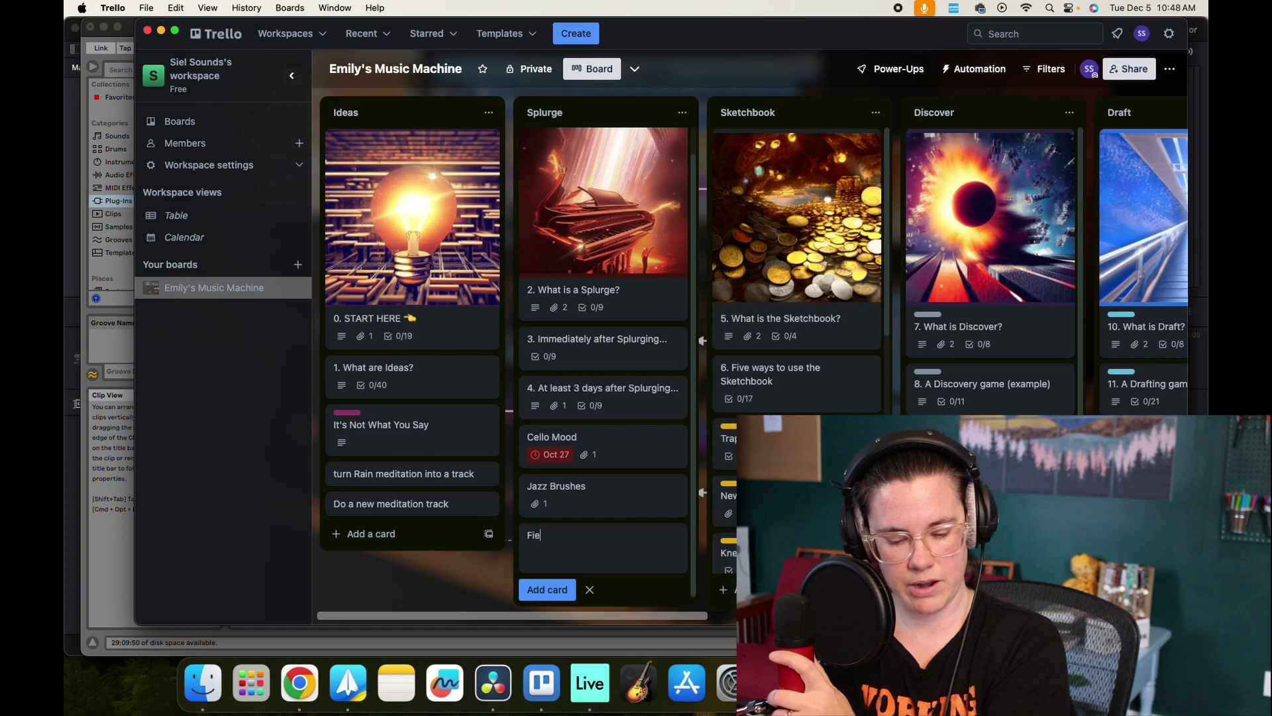
type("places")
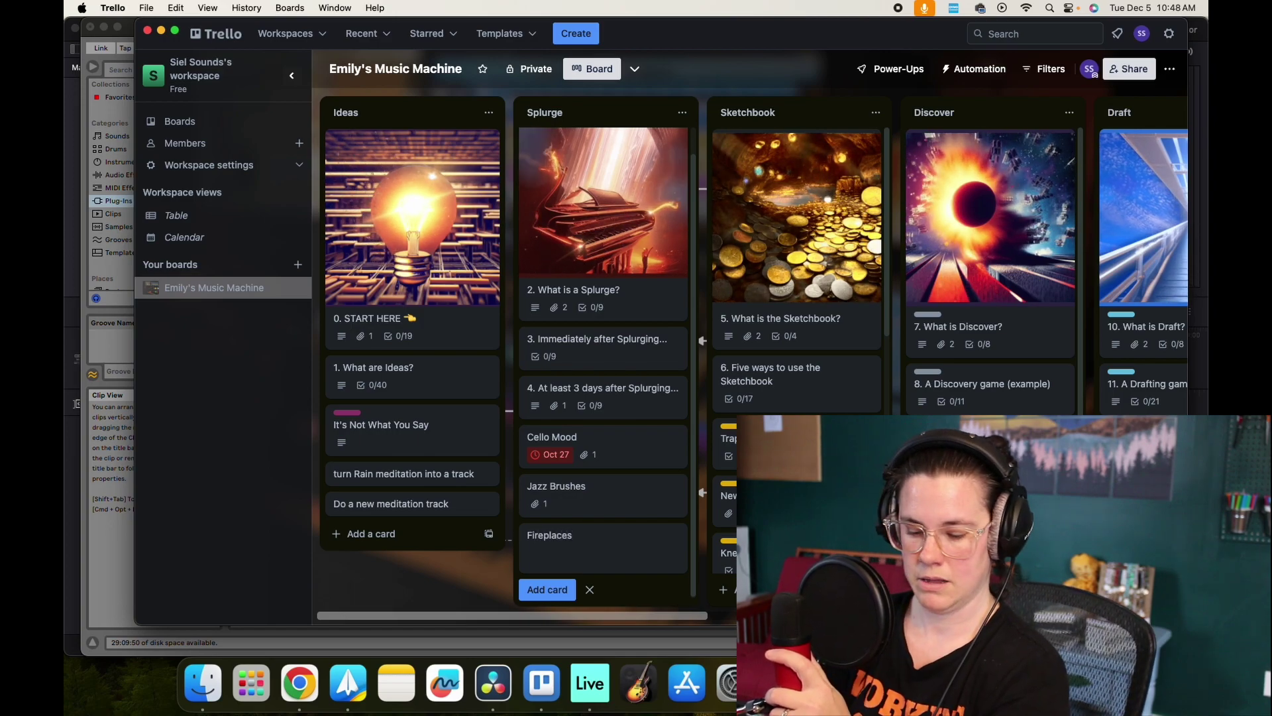
key("Return")
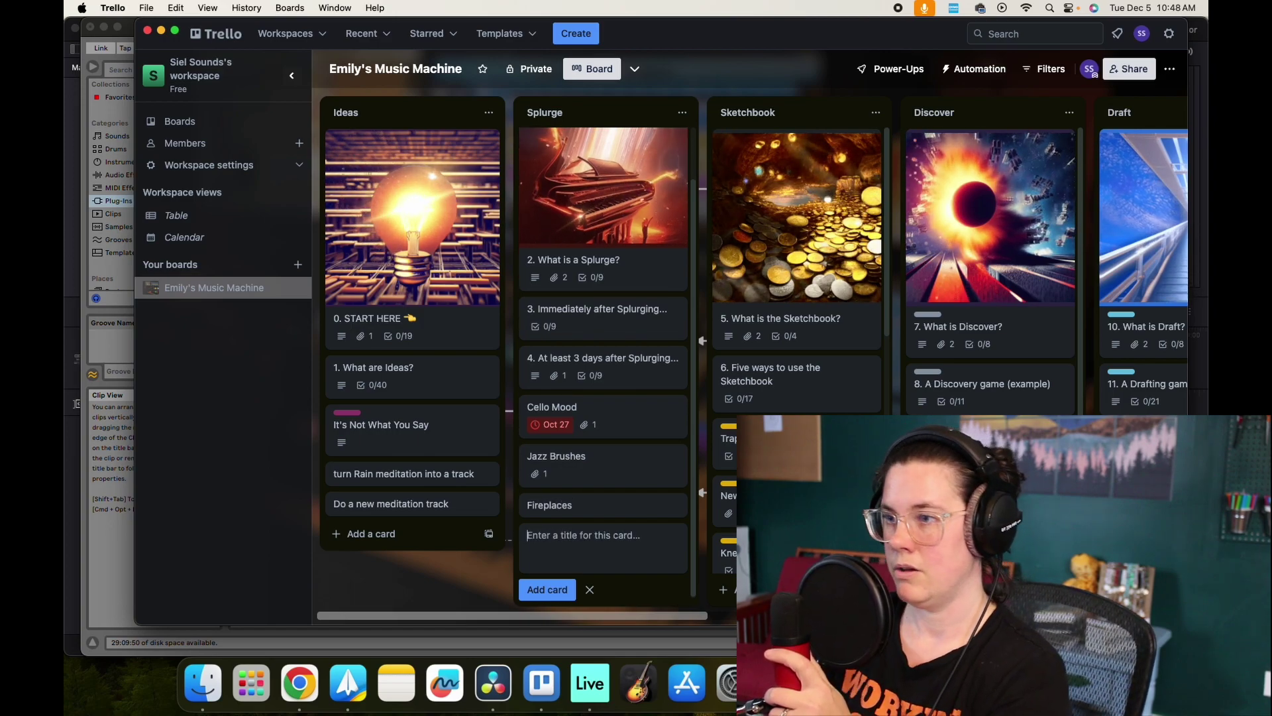
left_click(598, 507)
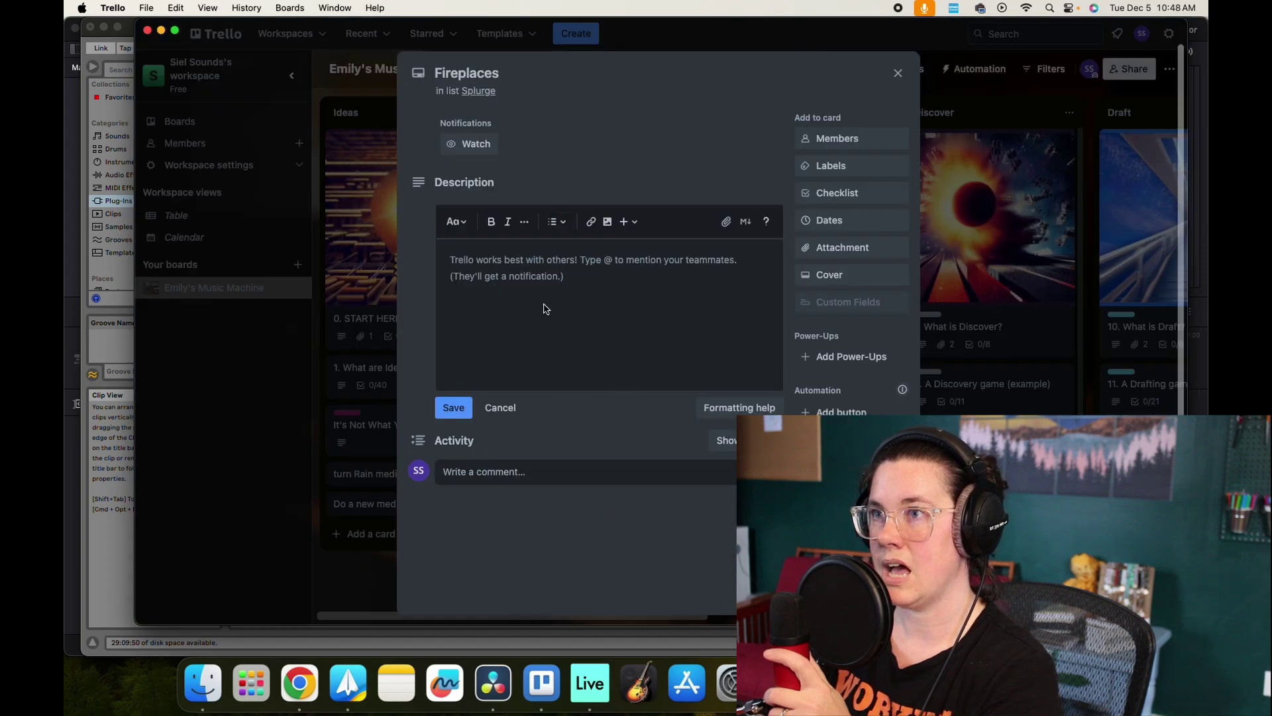
- Try to attach 1.Fireplaces.mp3 from Finder to the Fireplaces card
left_click(202, 682)
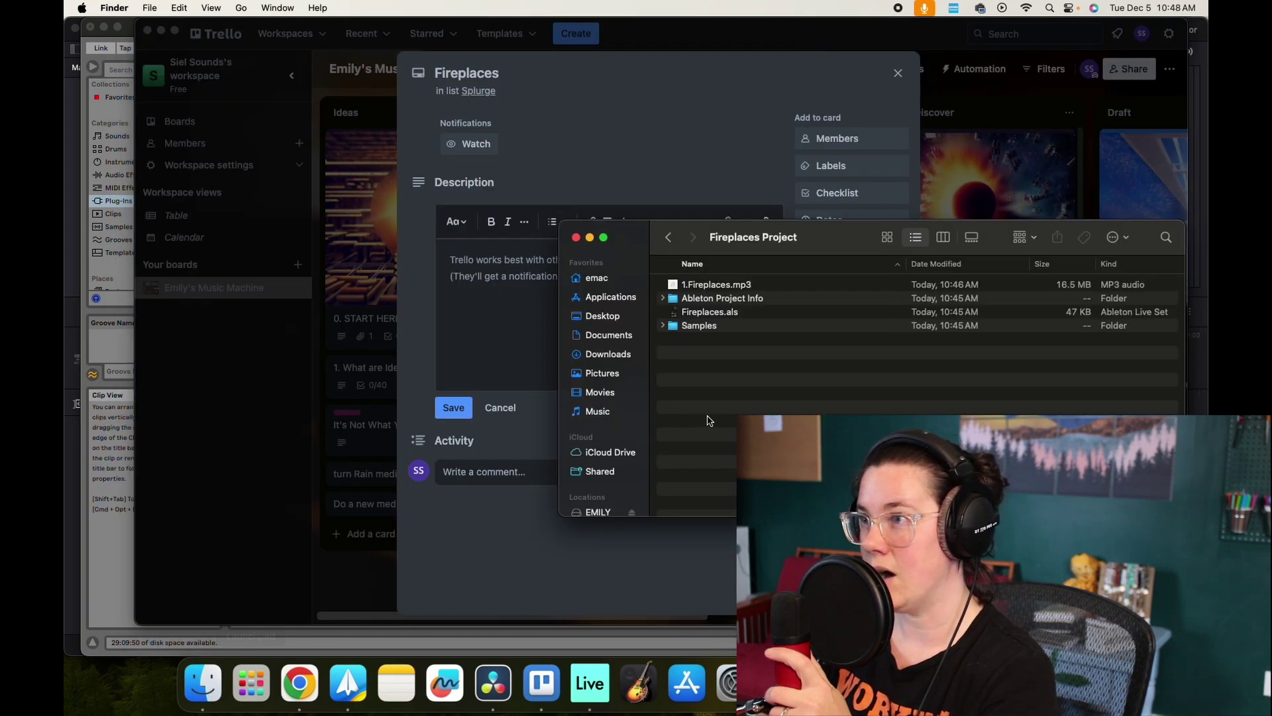
left_click_drag(704, 286, 598, 177)
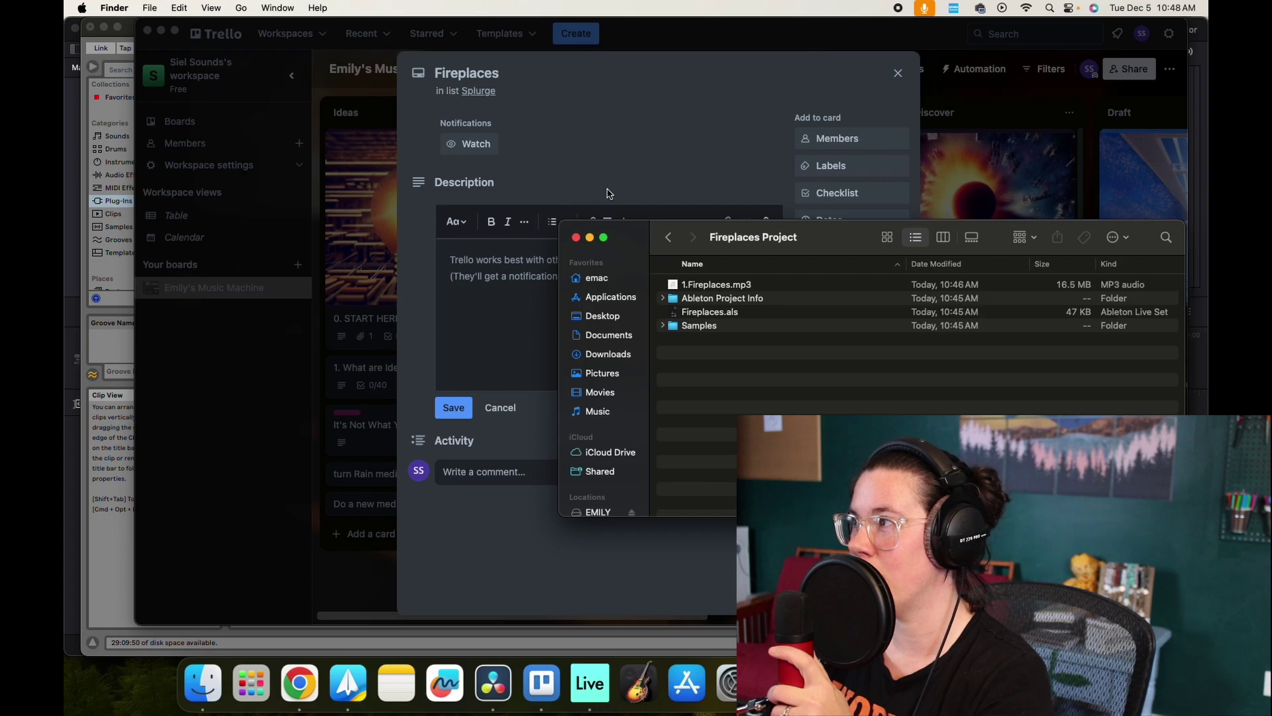
left_click_drag(703, 287, 568, 130)
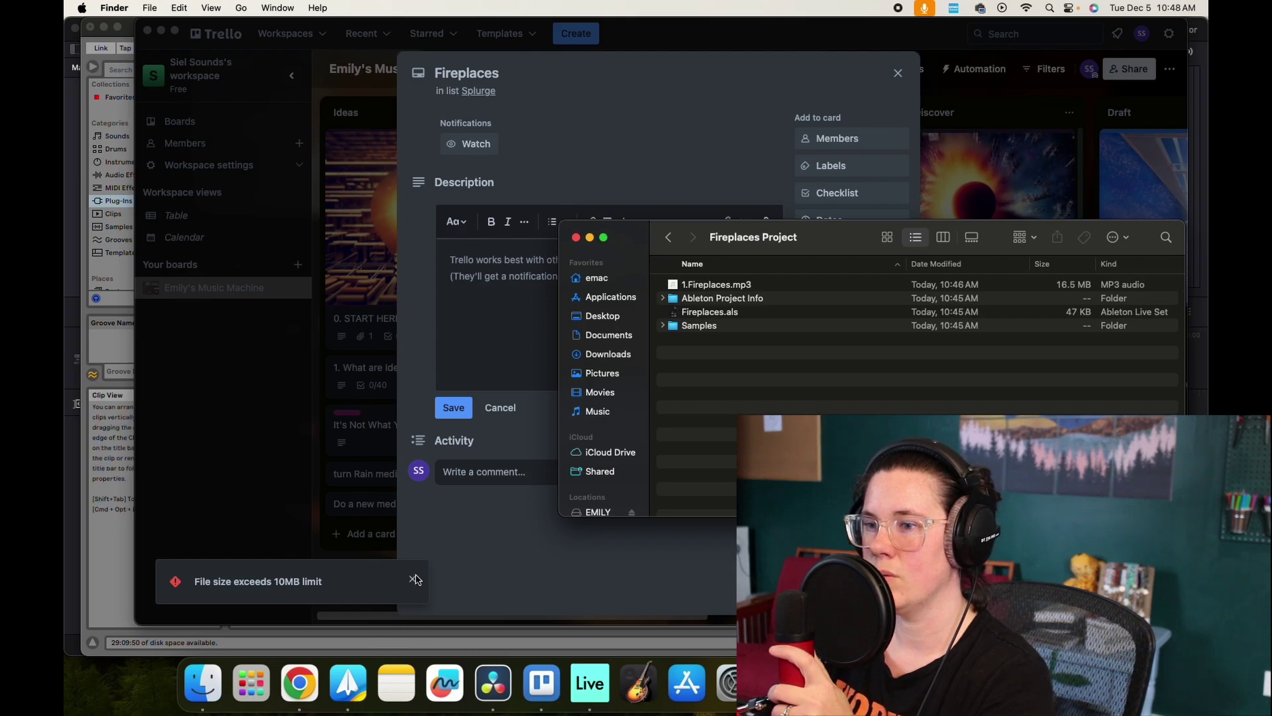
left_click(414, 583)
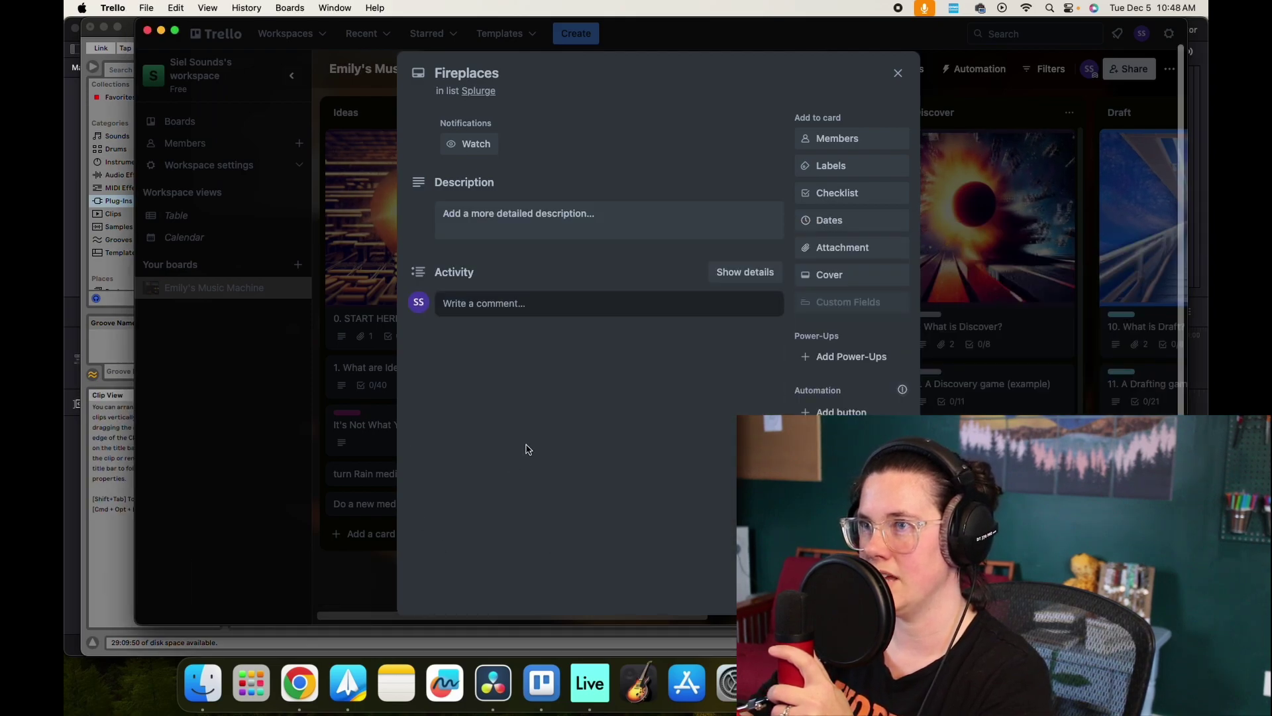
key("super+Tab")
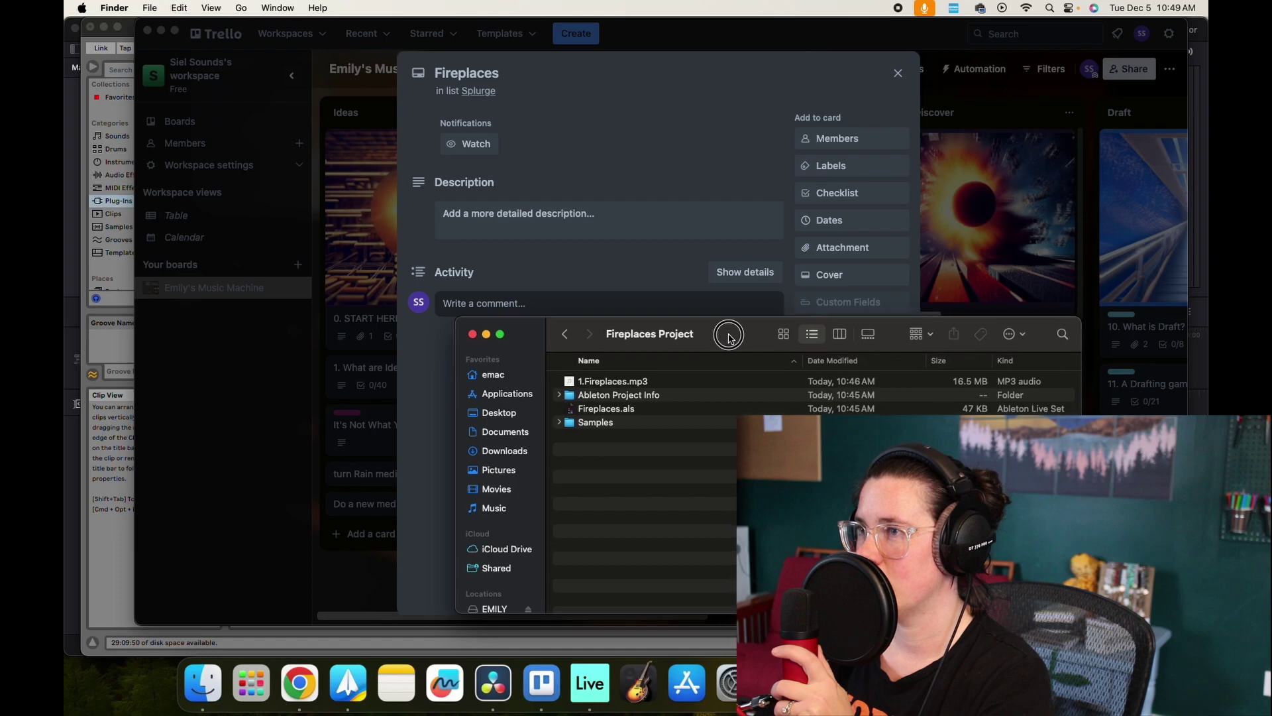
- Begin the Fireplaces card's description in Trello with the text "Firepla"
left_click(574, 220)
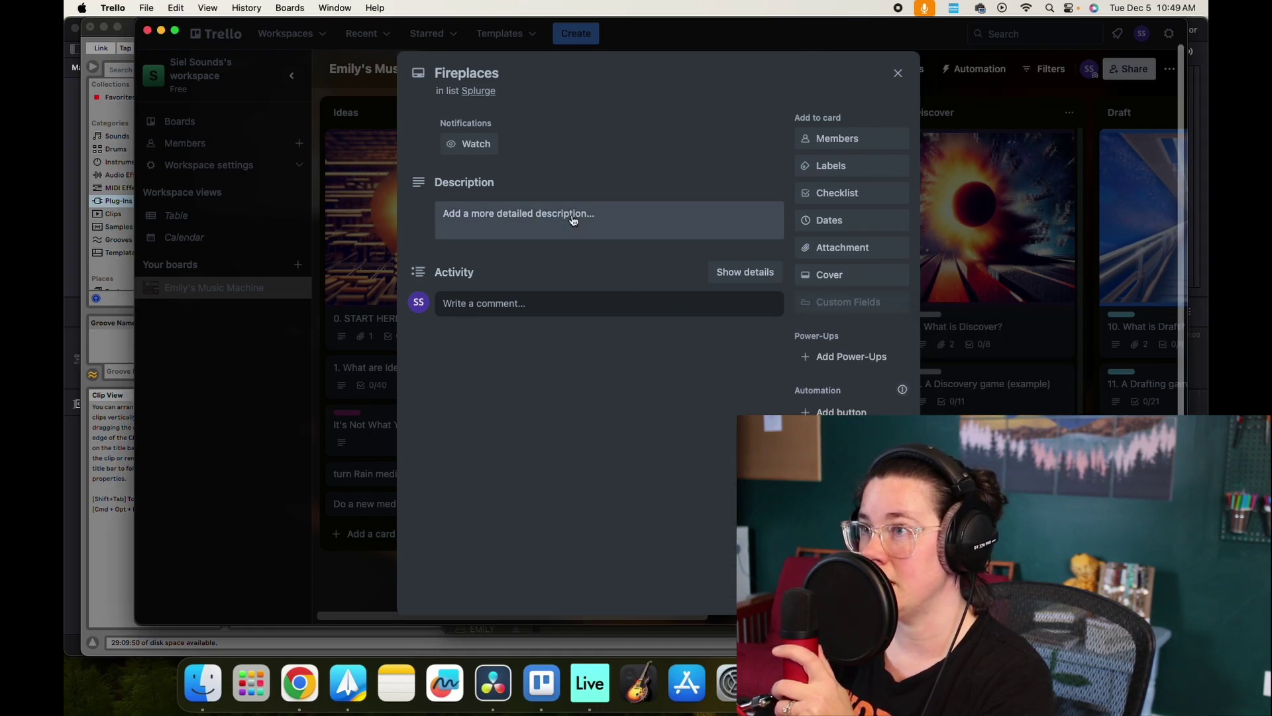
left_click(574, 220)
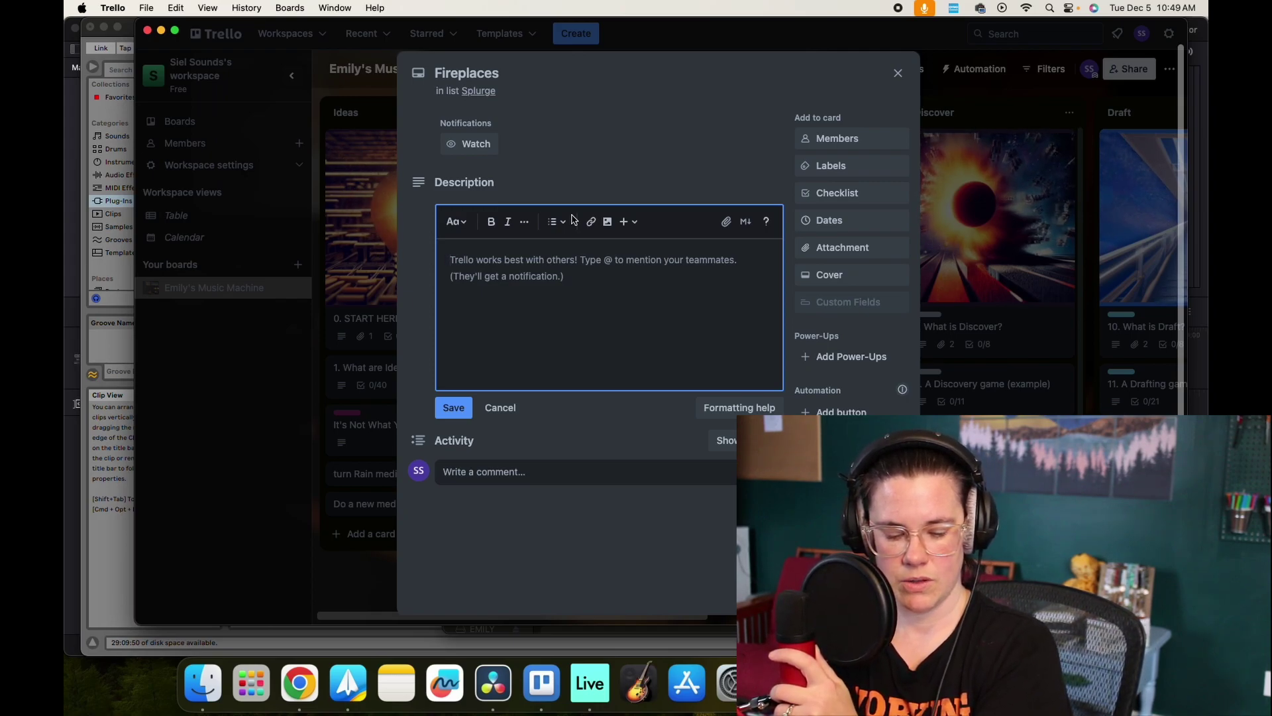
type("Firepla")
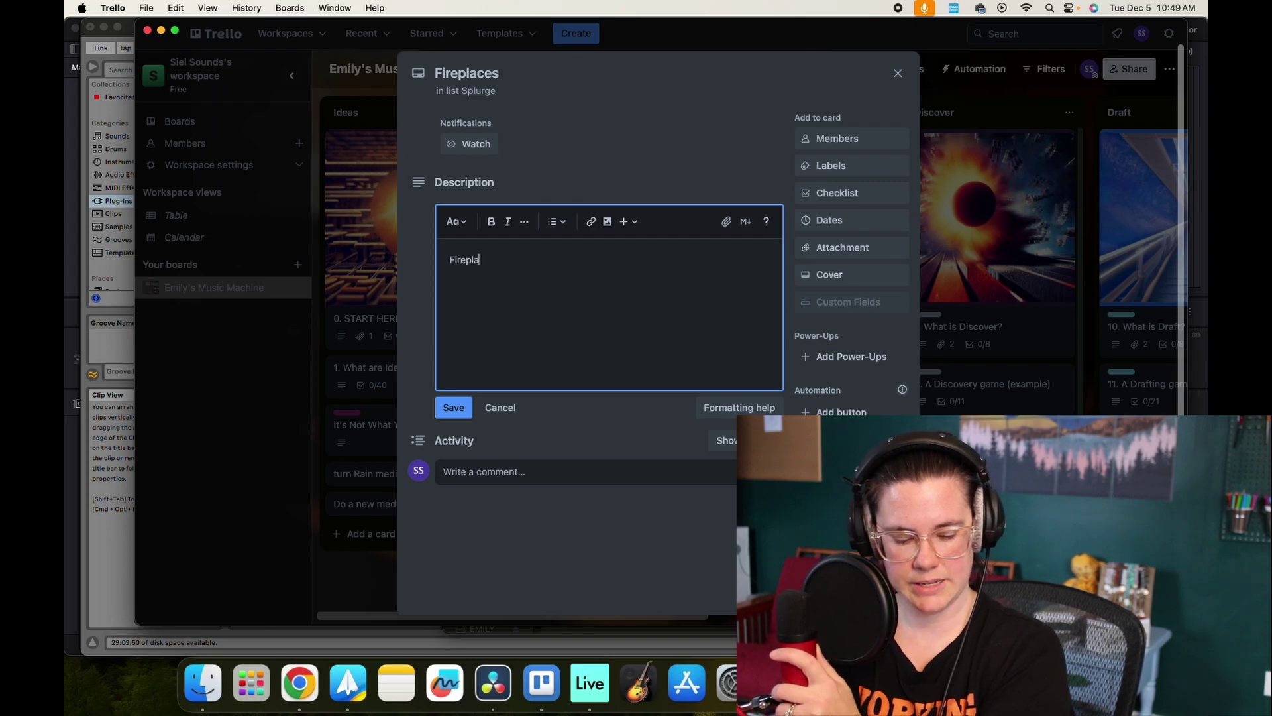